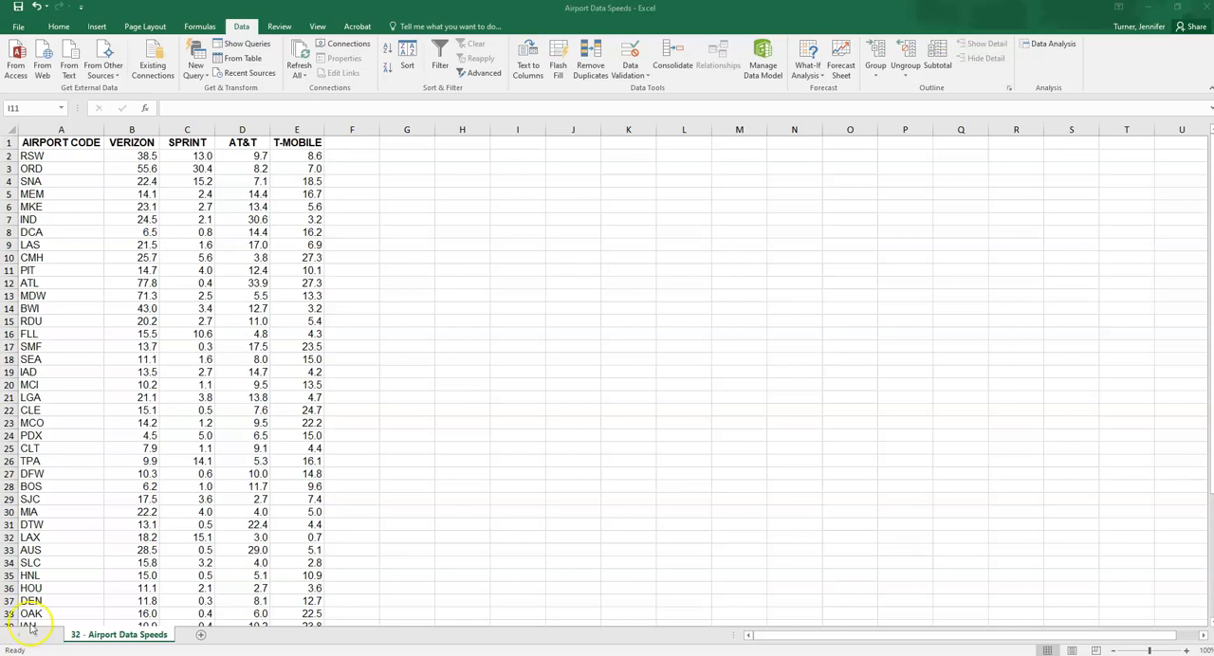
click(176, 129)
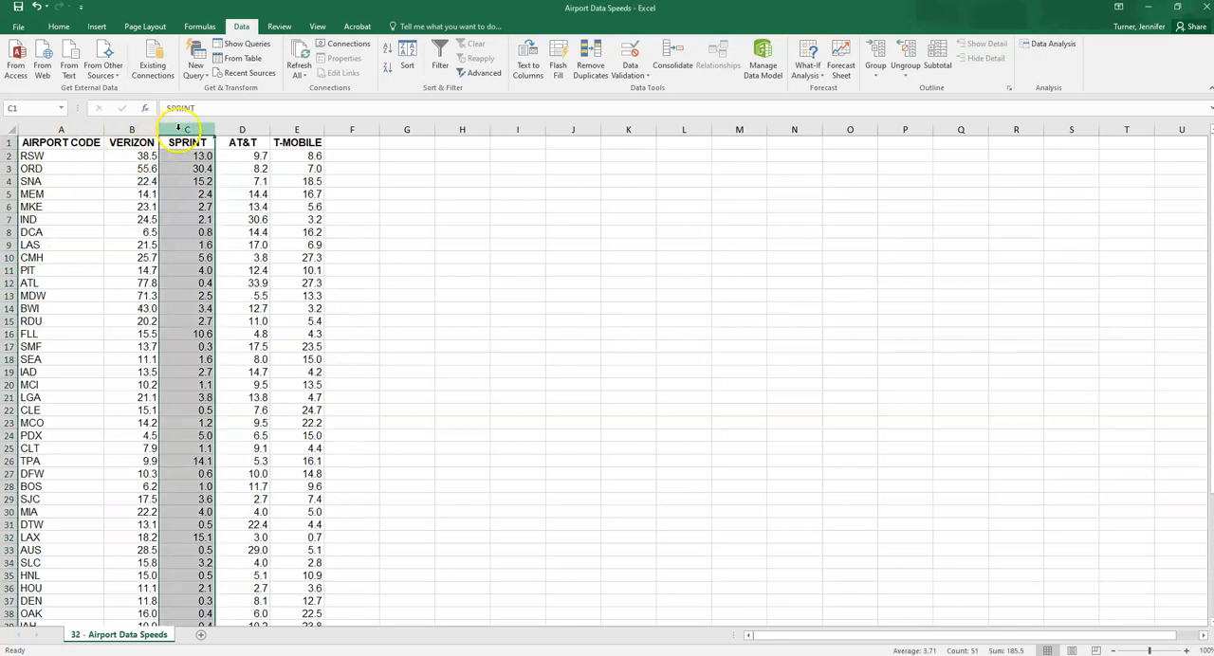
click(292, 129)
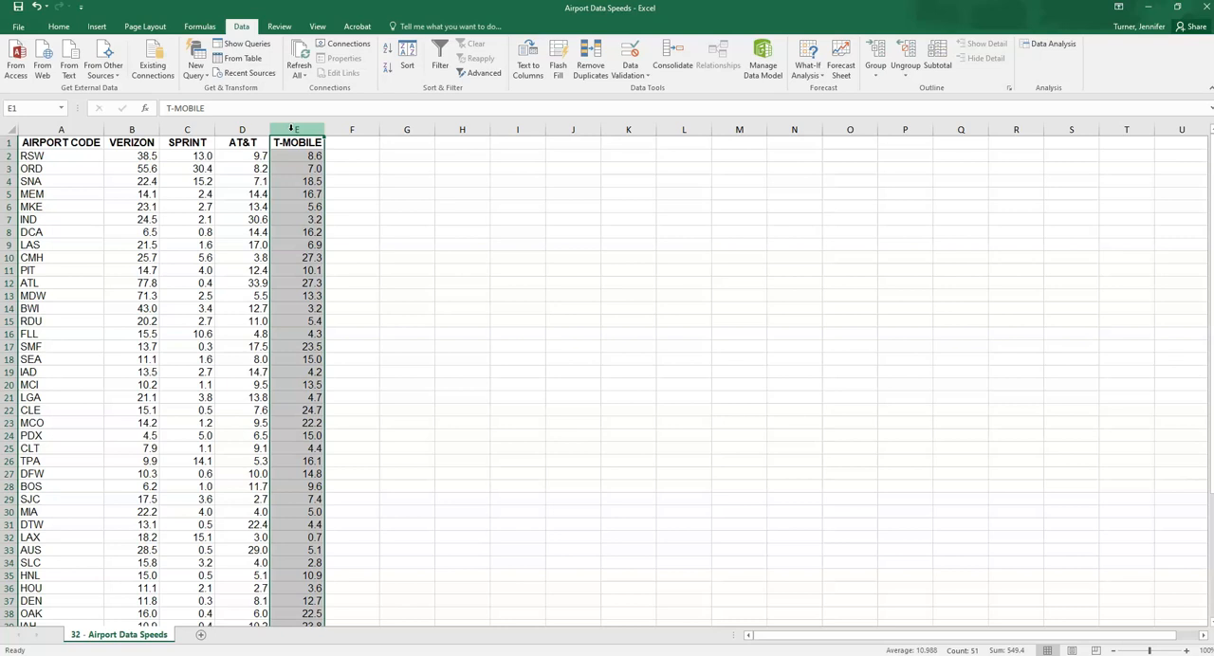
click(189, 129)
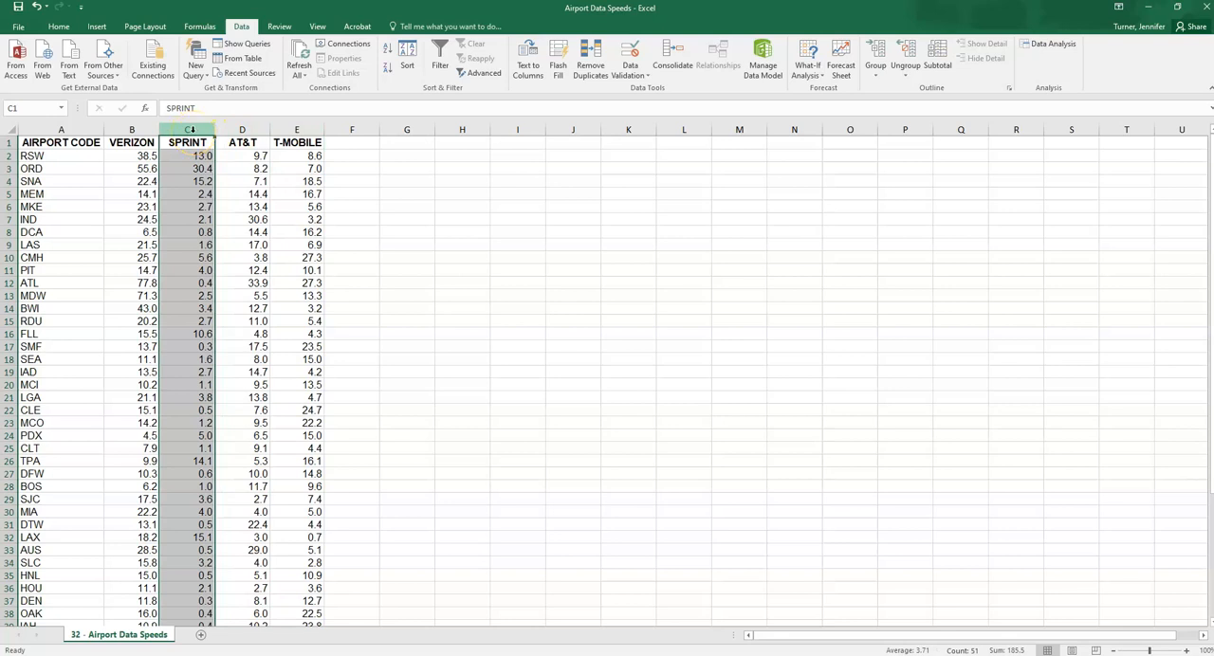
click(298, 127)
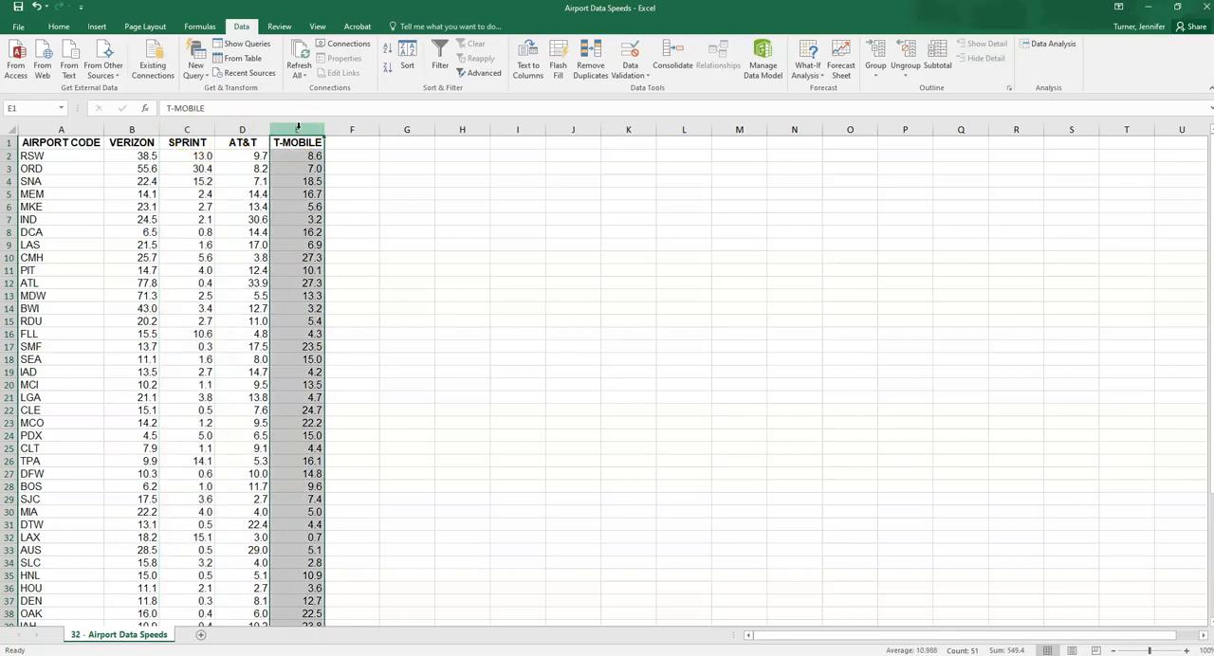
Label cell G2 "Mean Sprint:" and widen column G to fit the text
click(405, 155)
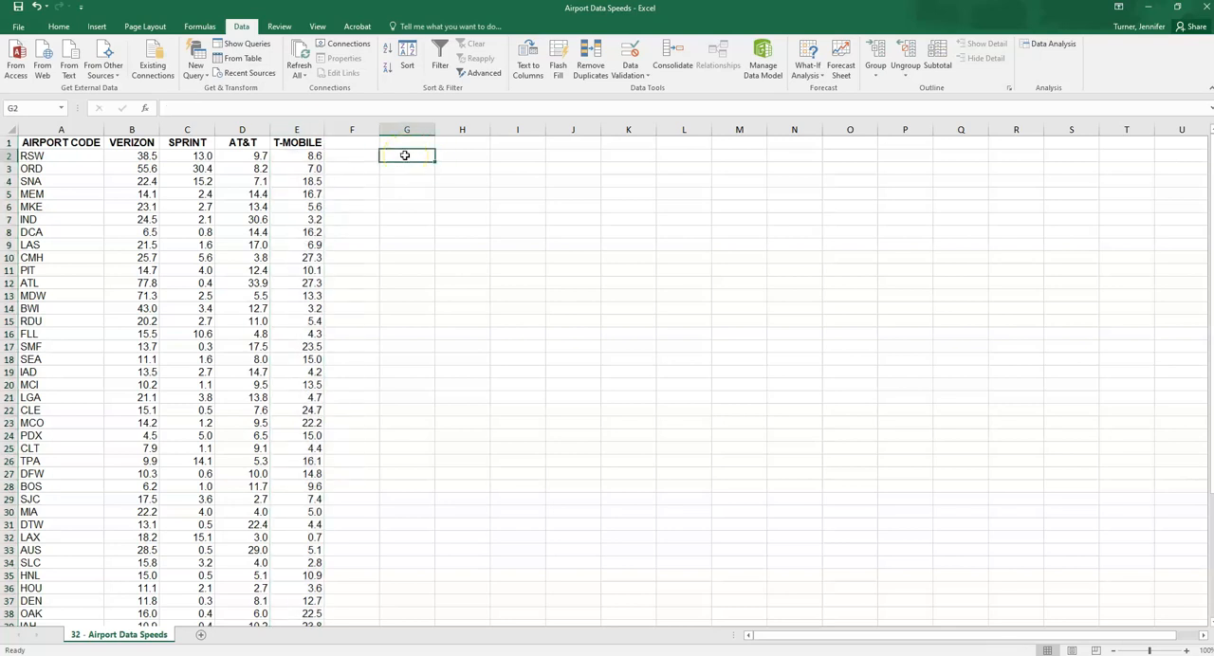
text(Mean Spring)
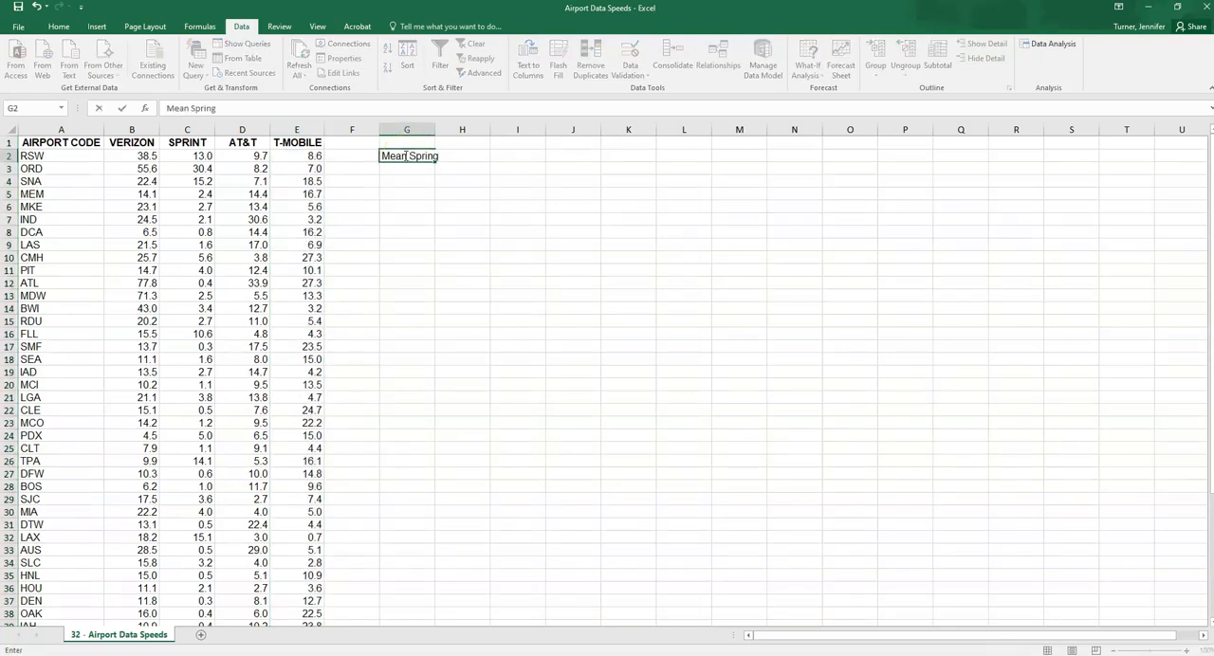
key(BackSpace)
text(t:)
key(Tab)
click(474, 116)
double_click(435, 129)
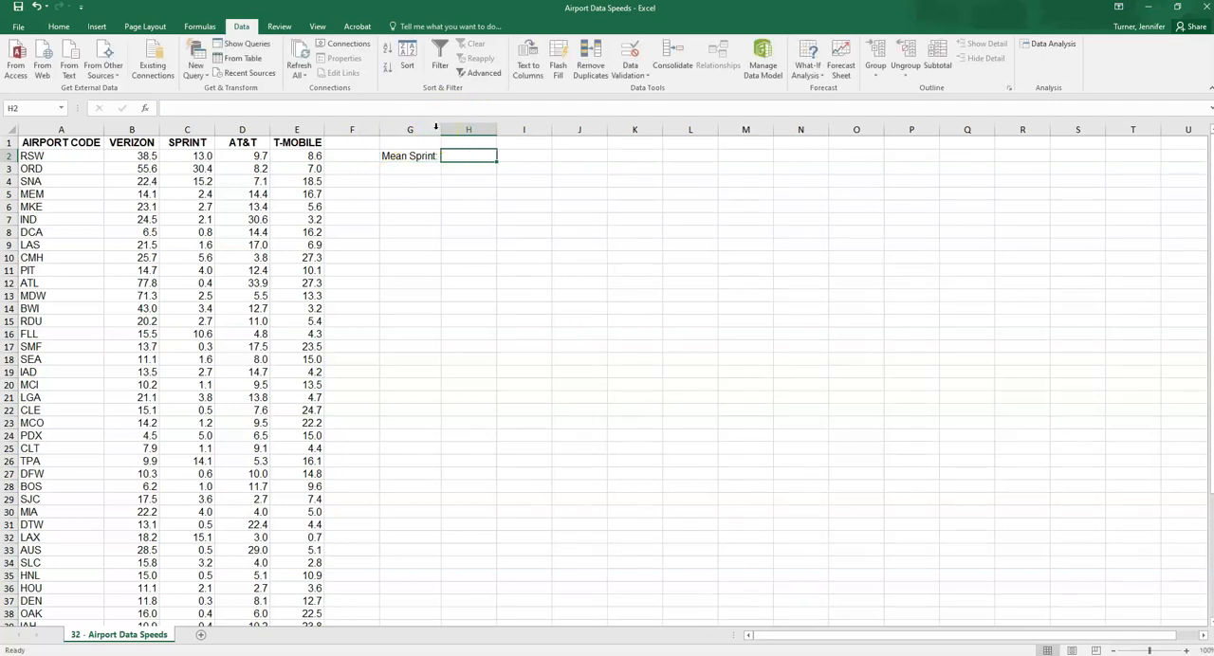
Calculate the mean Sprint speed in H2 with the AVERAGE function over C2:C51
click(201, 27)
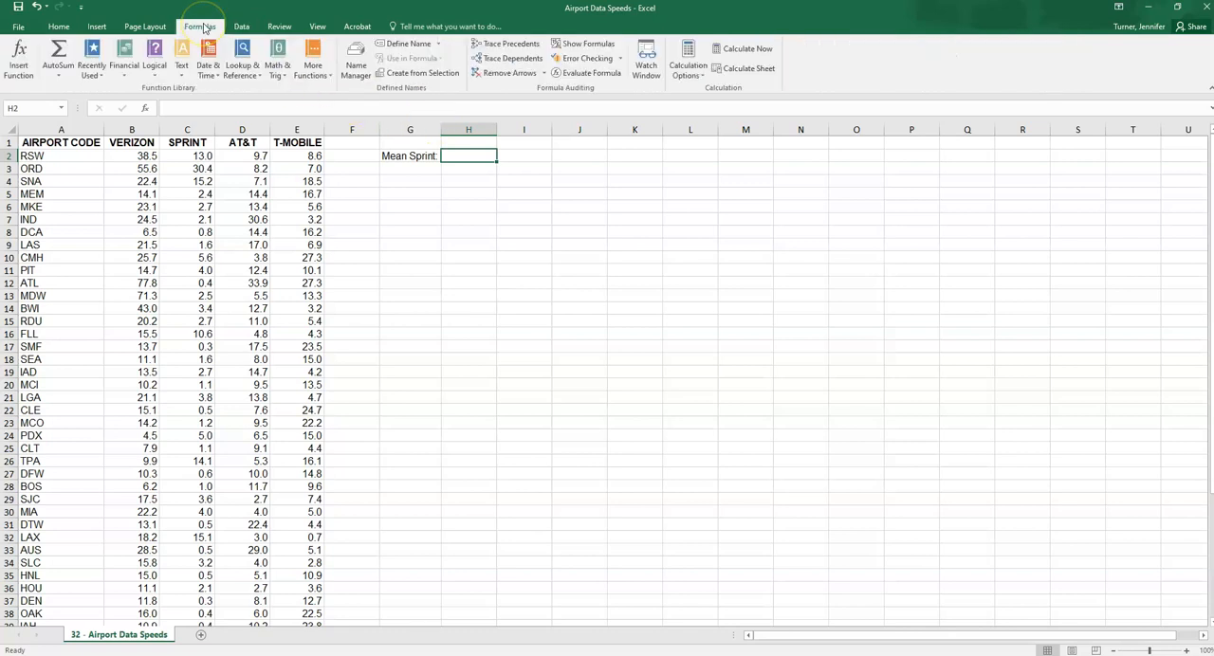
click(319, 70)
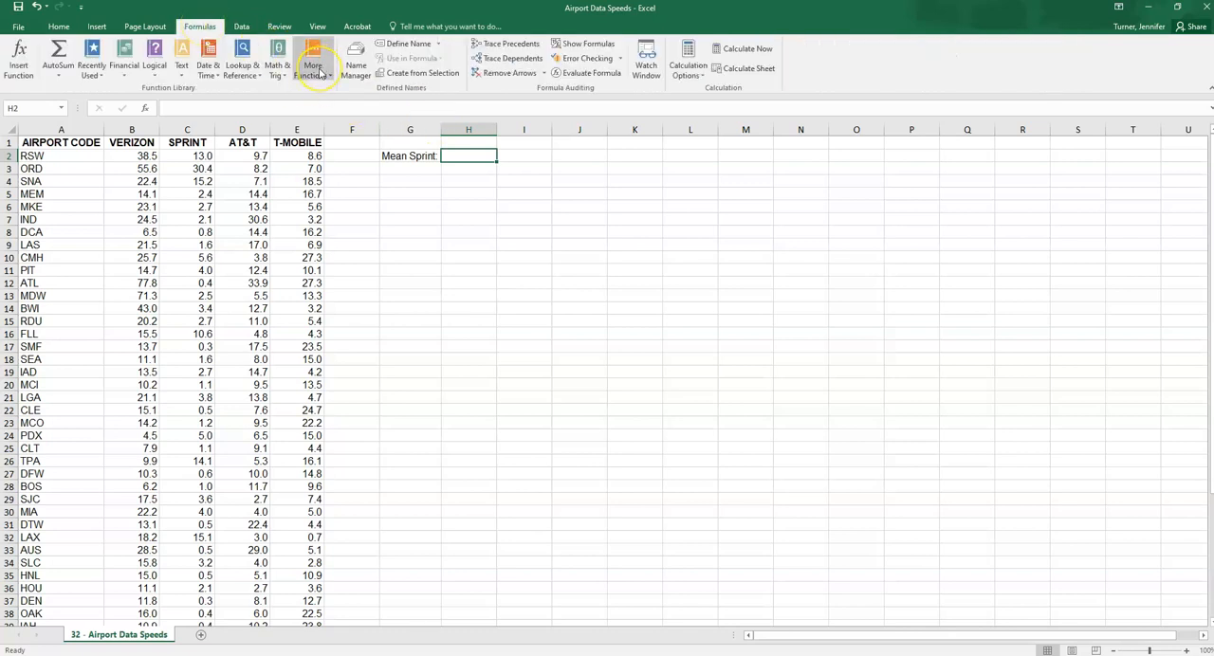
mouse_move(325, 91)
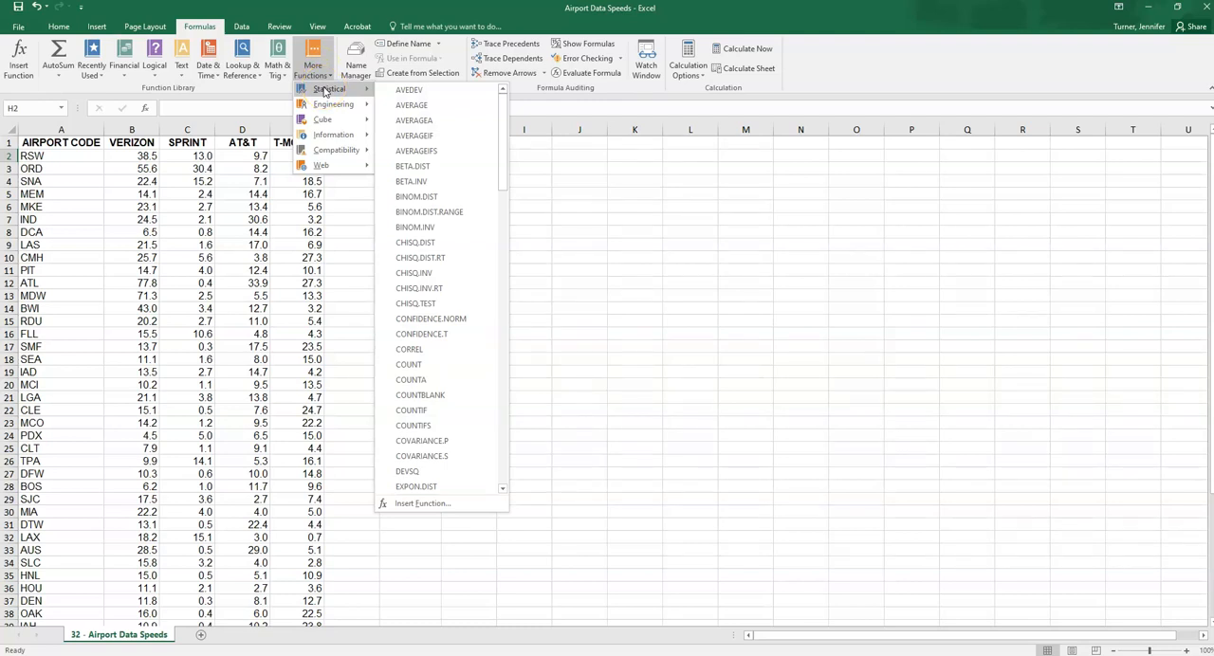
click(414, 107)
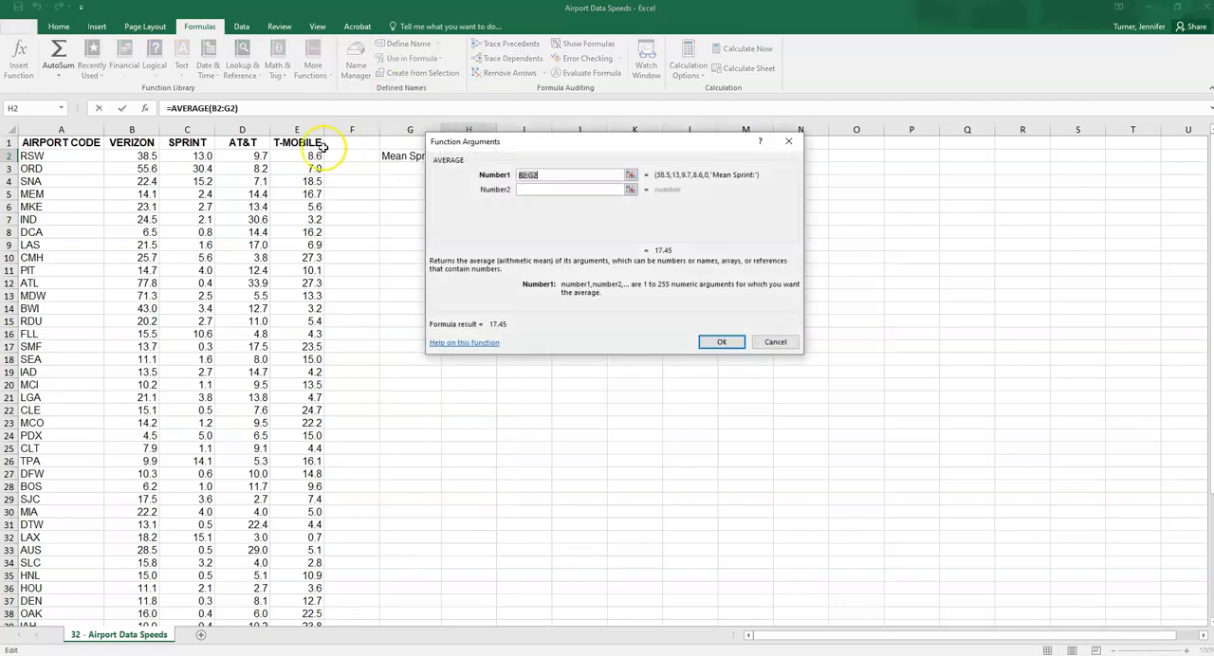
drag(188, 157, 176, 612)
scroll(384, 285, up, 5)
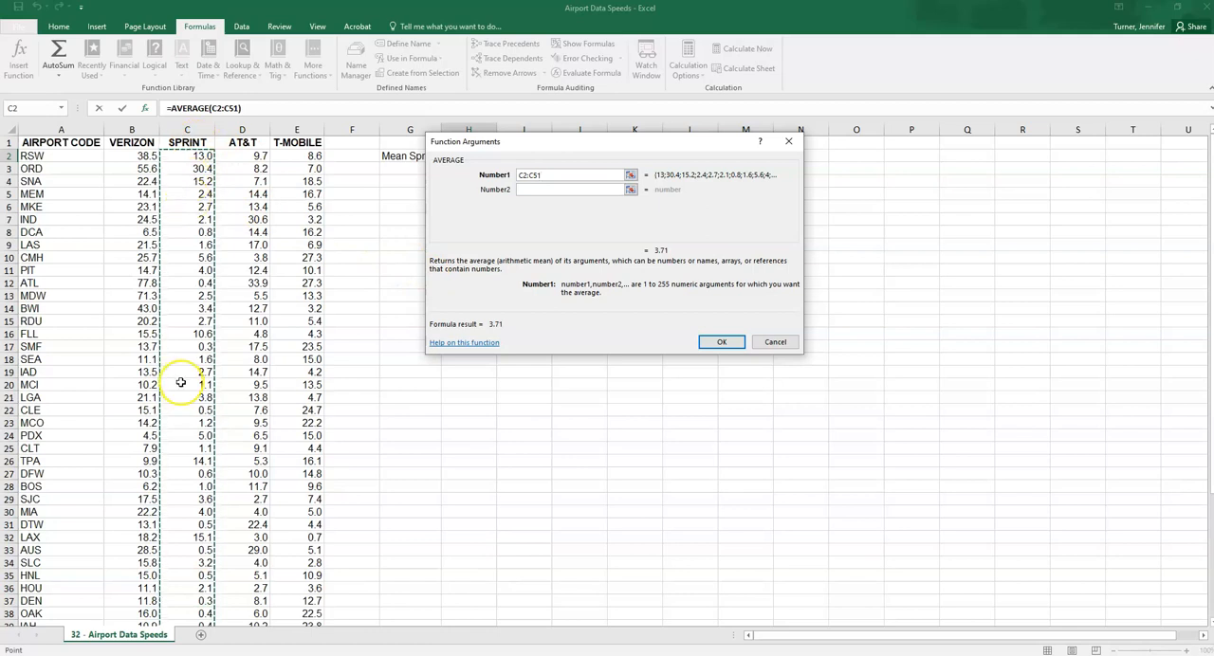
click(720, 342)
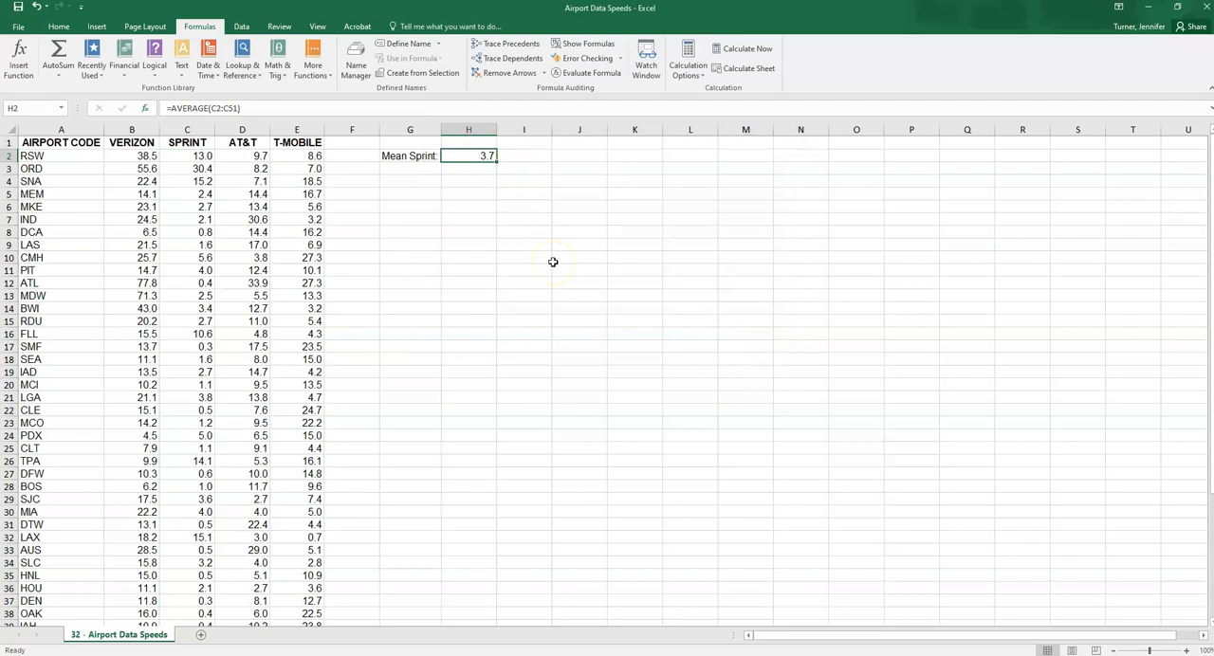
Label cell G3 "Mean T-Mobile:" and widen column G to fit the longer text
click(407, 169)
text(Mean)
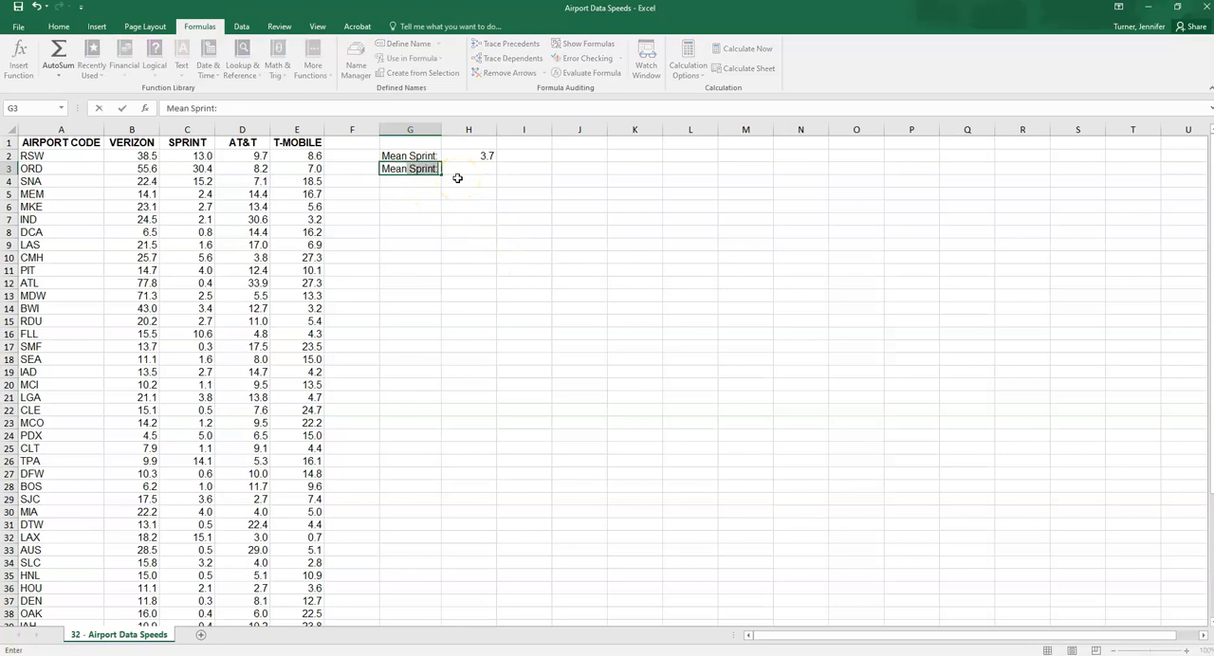
text( T-Mobile:)
key(Tab)
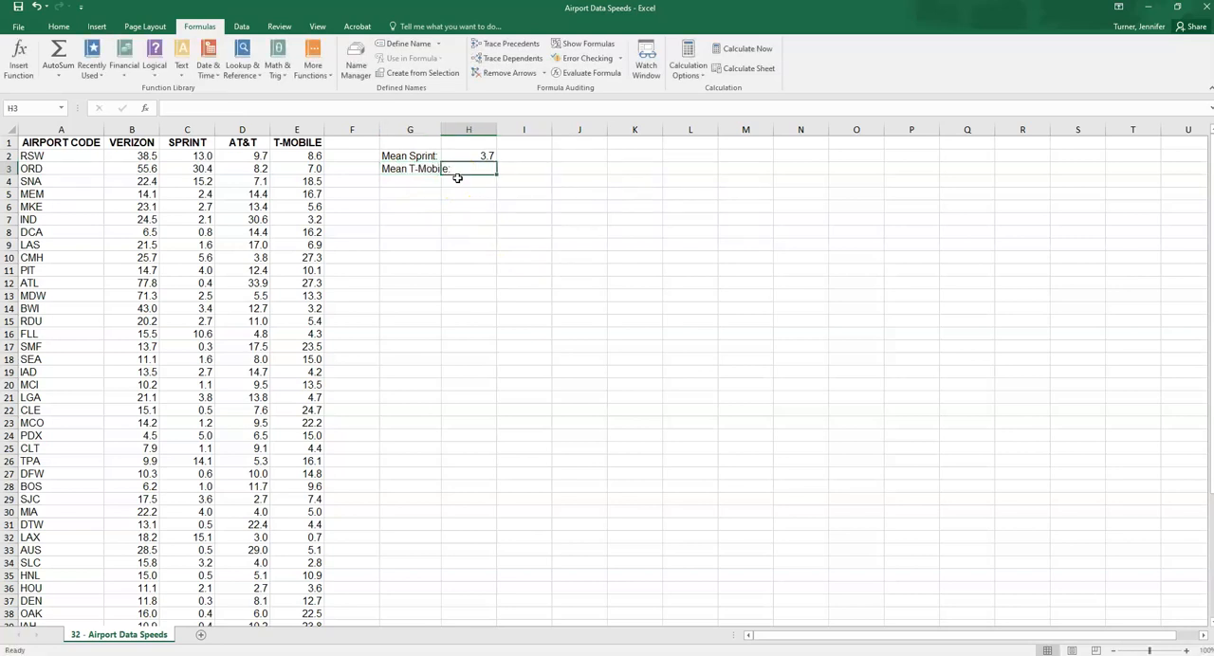
double_click(443, 126)
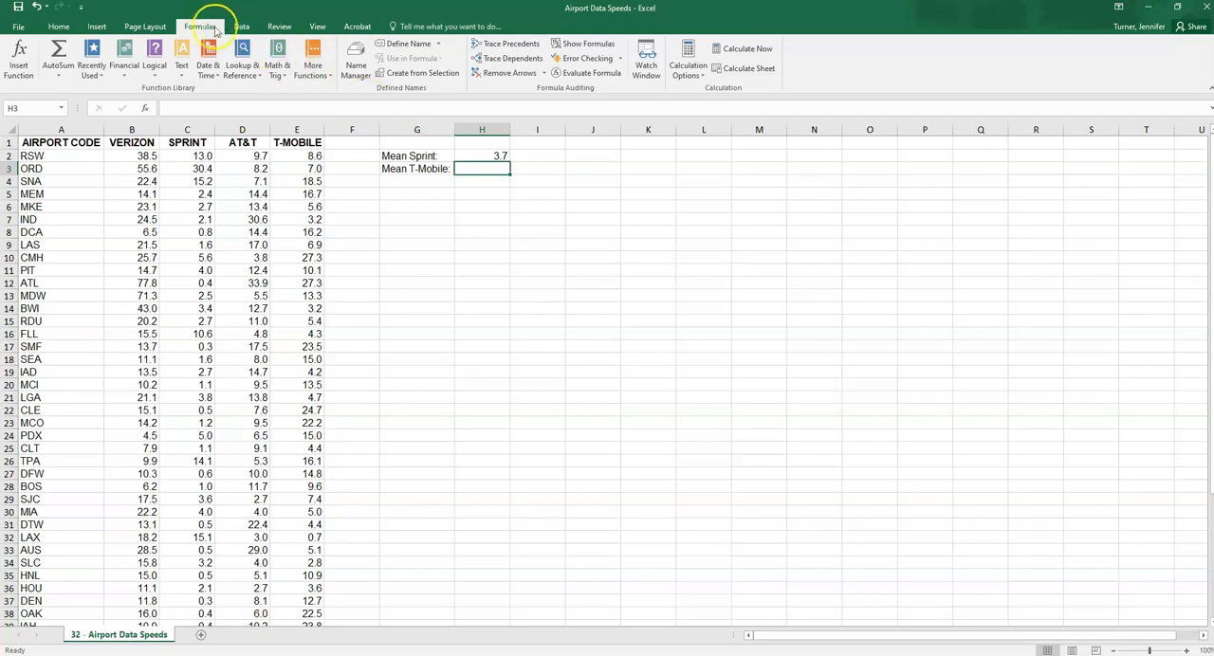
Calculate the mean T-Mobile speed in H3 with the AVERAGE function over E2:E51
click(311, 59)
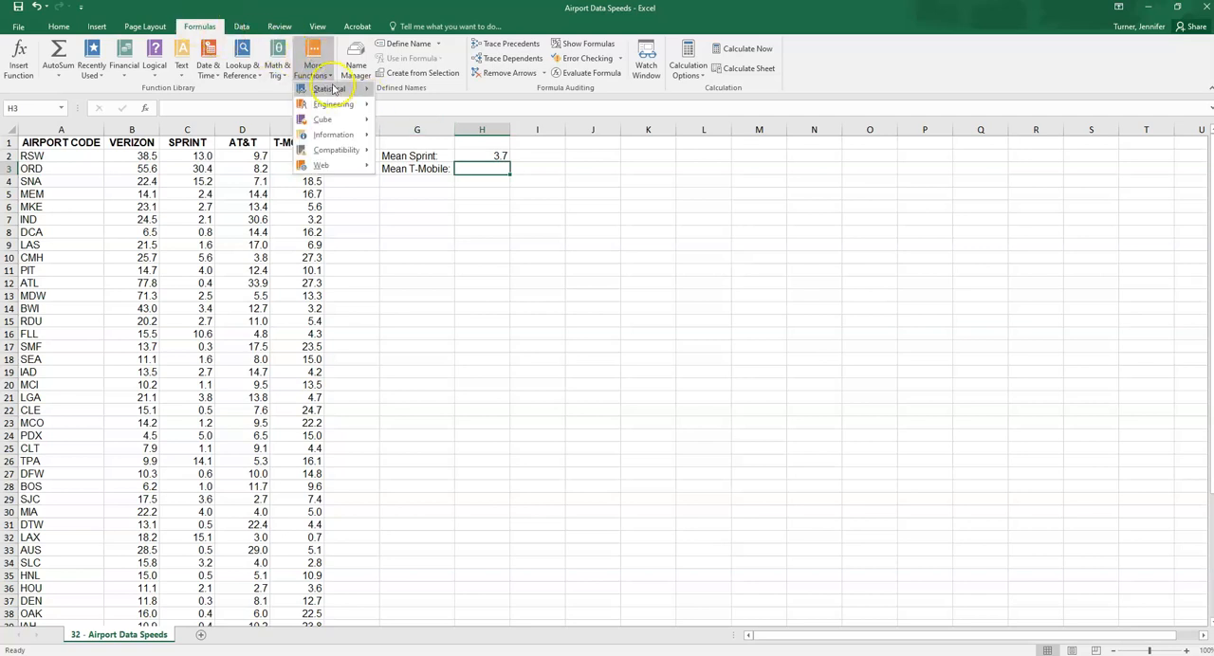
mouse_move(329, 89)
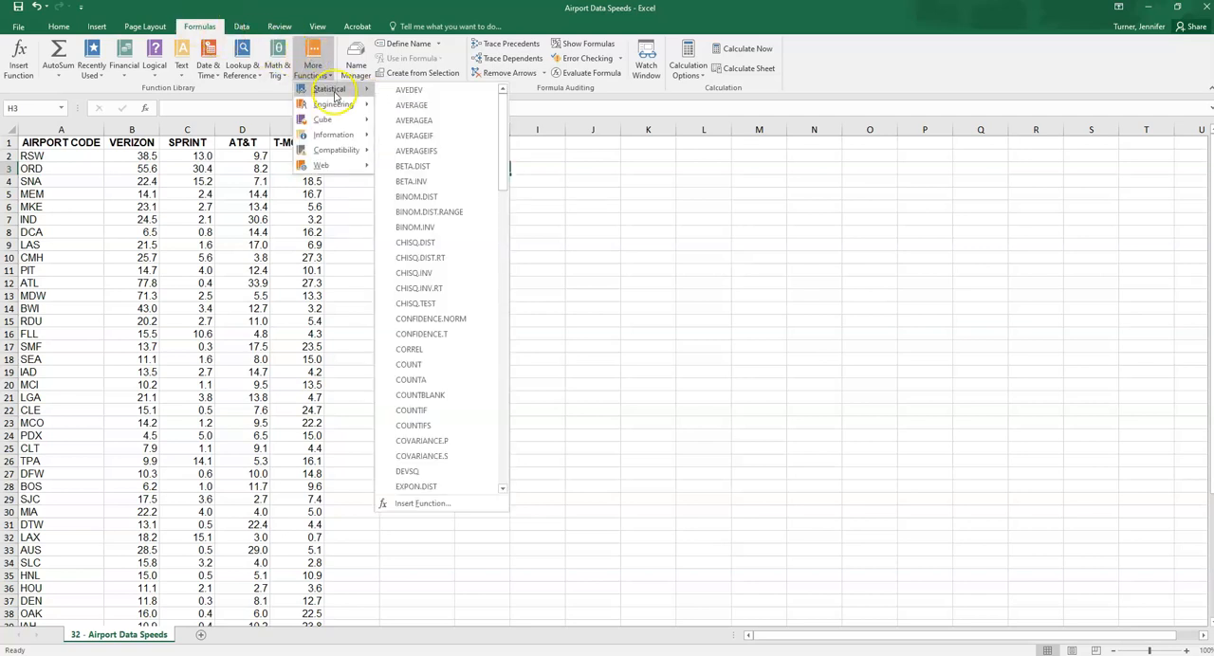
click(411, 106)
drag(300, 159, 286, 587)
click(721, 342)
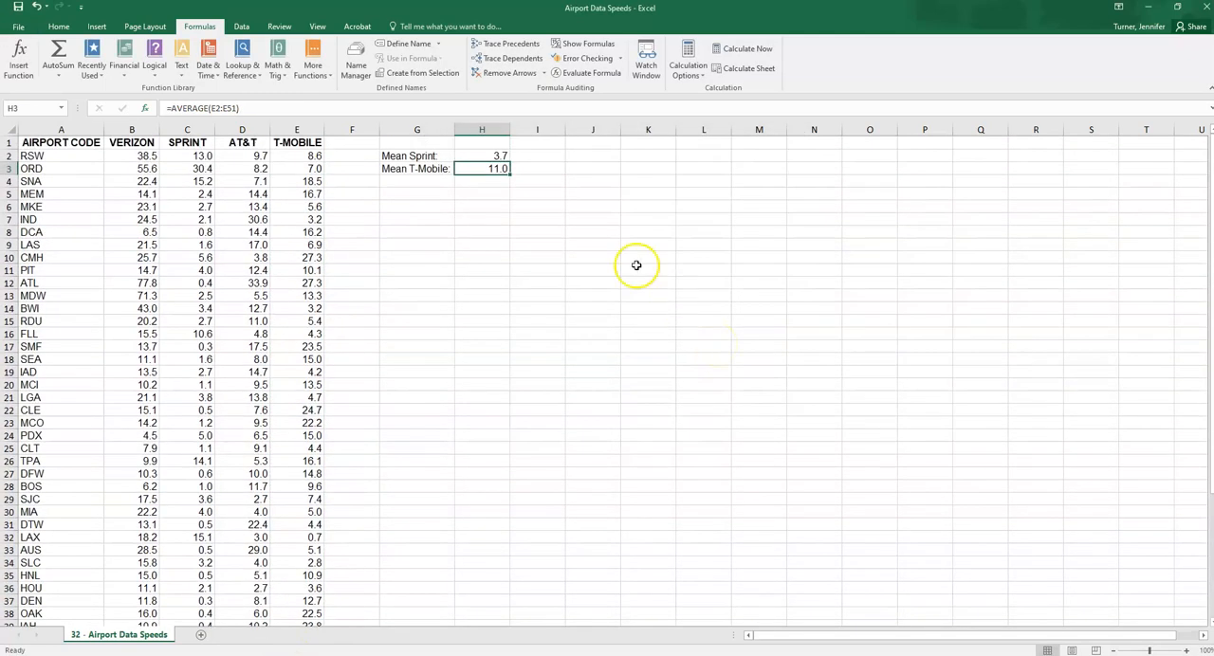
click(481, 154)
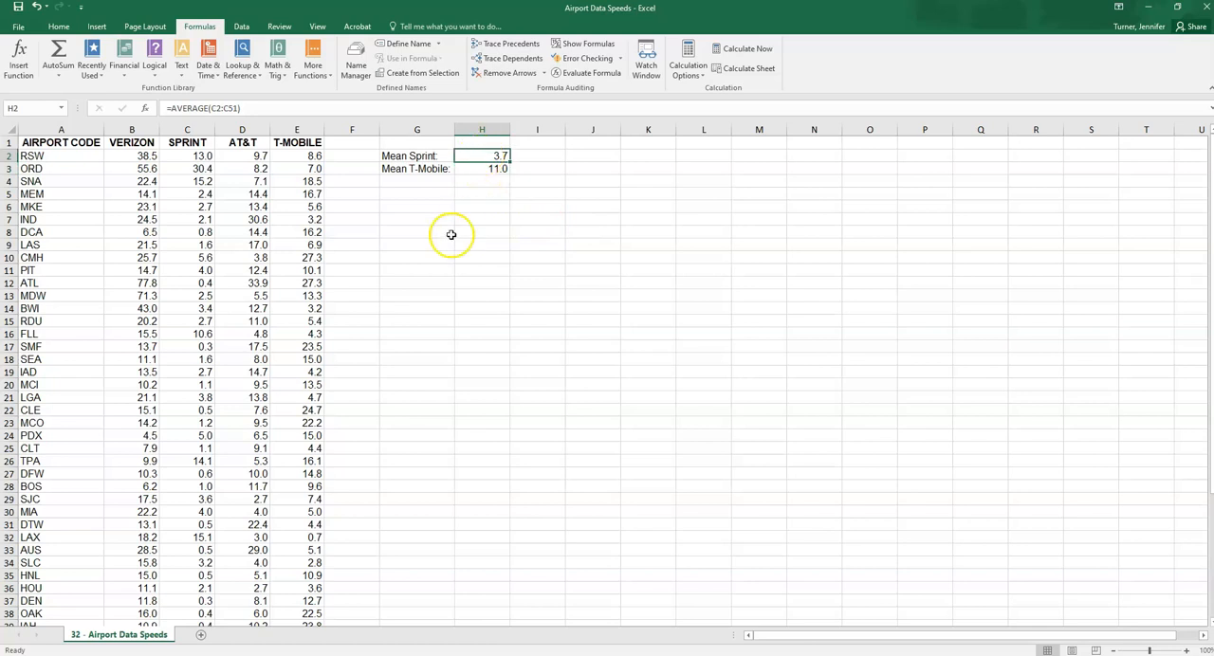
click(424, 199)
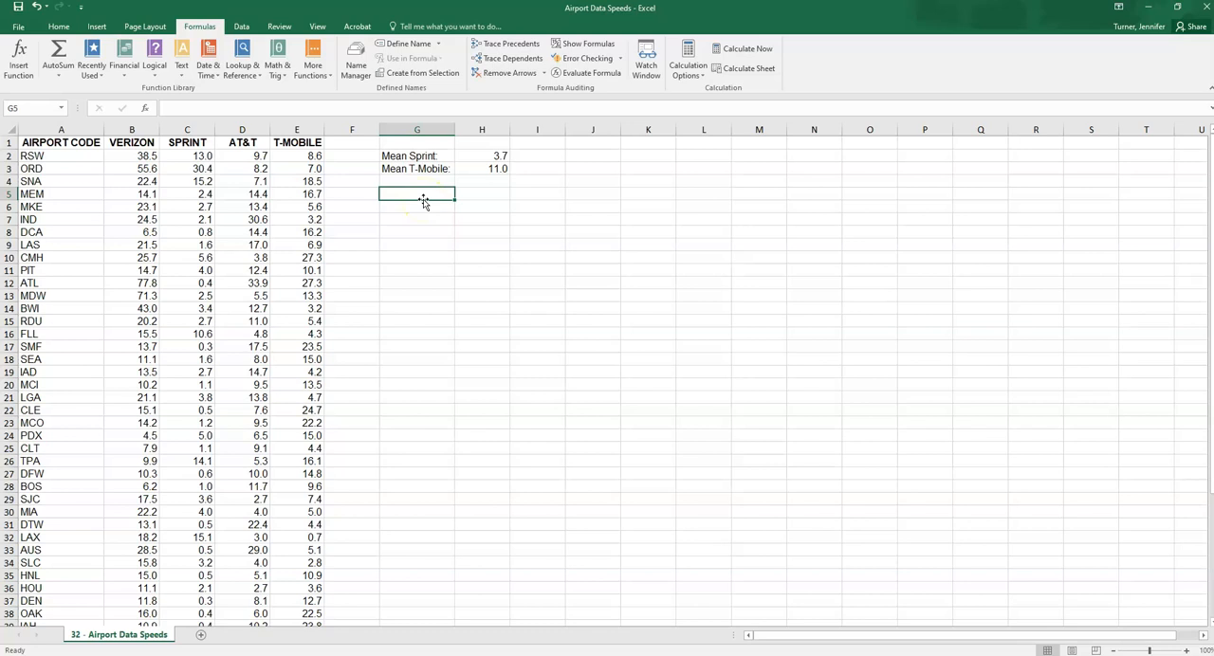
click(480, 168)
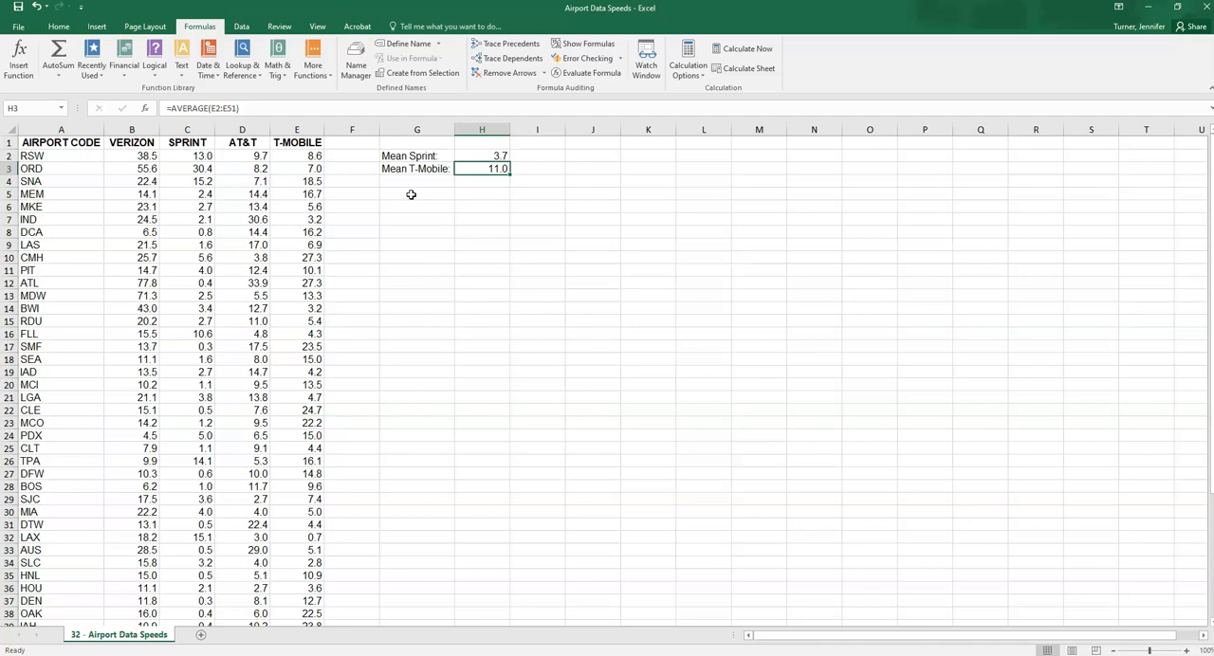
drag(29, 156, 33, 278)
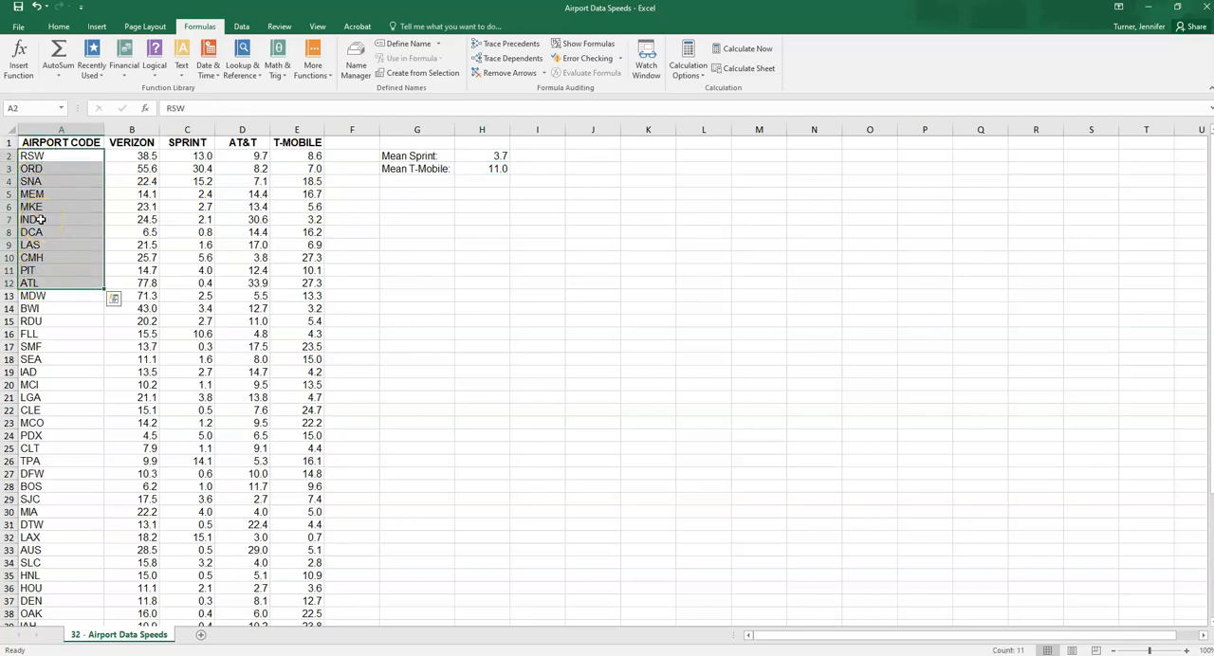
click(180, 154)
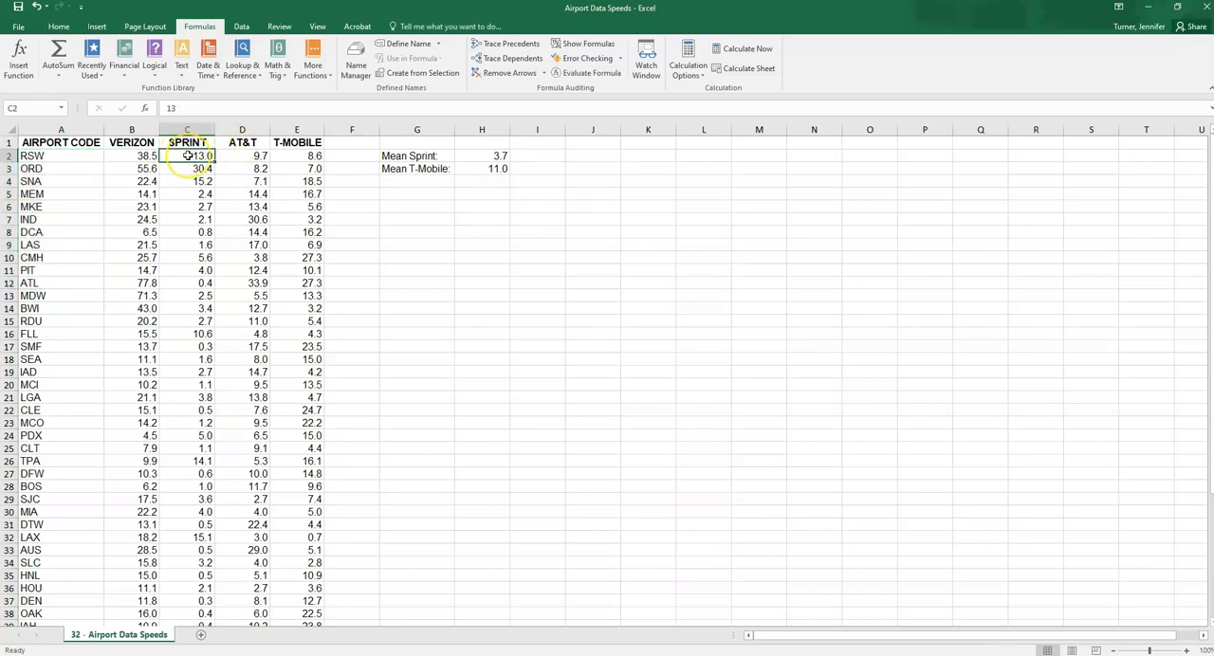
click(292, 157)
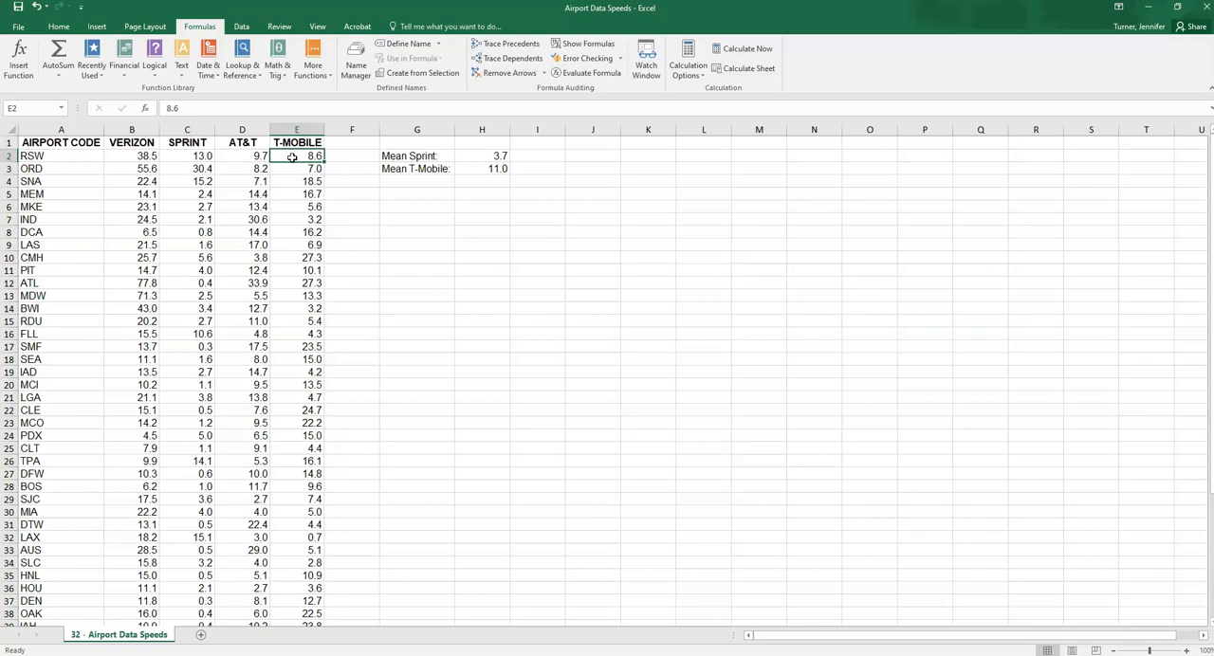
Enter the heading "Sprint - TMobile" in cell J1 for a column of paired differences
click(579, 143)
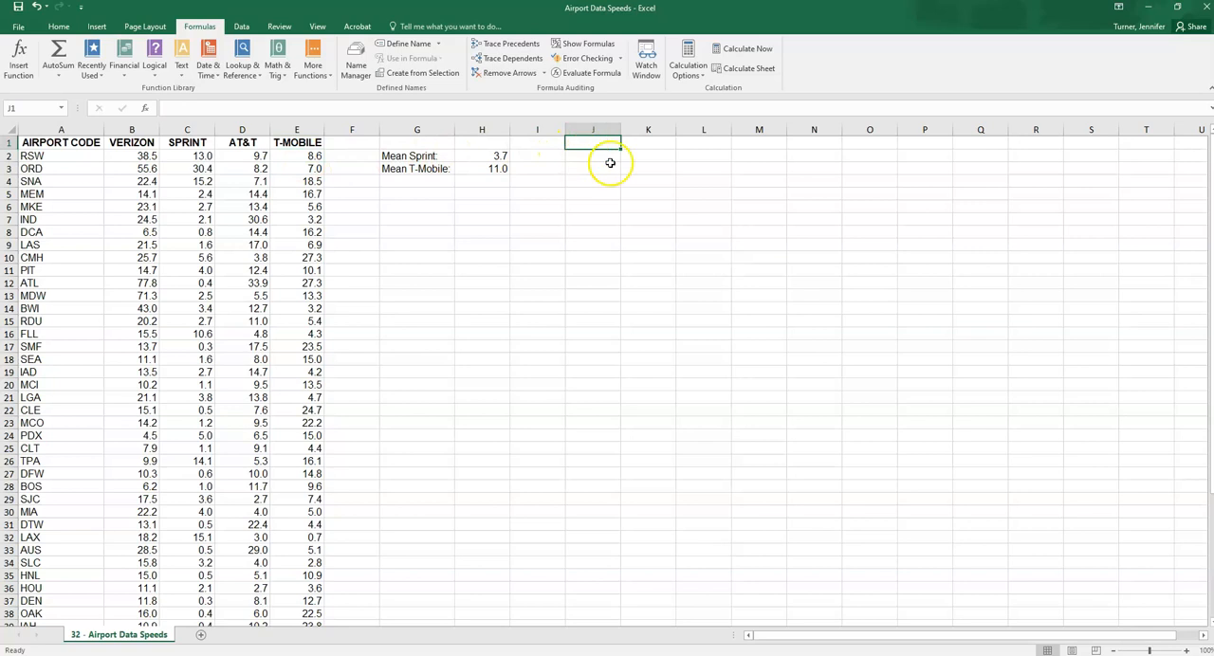
text(S)
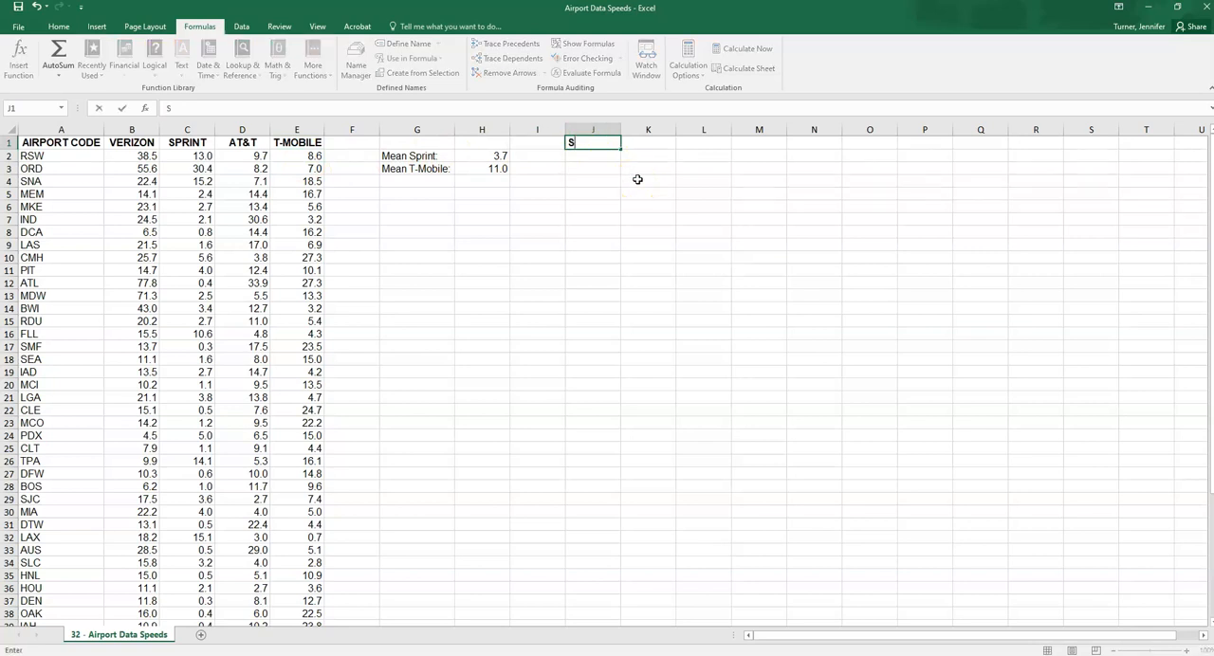
text(pring -)
key(BackSpace)
text(t - TMobile)
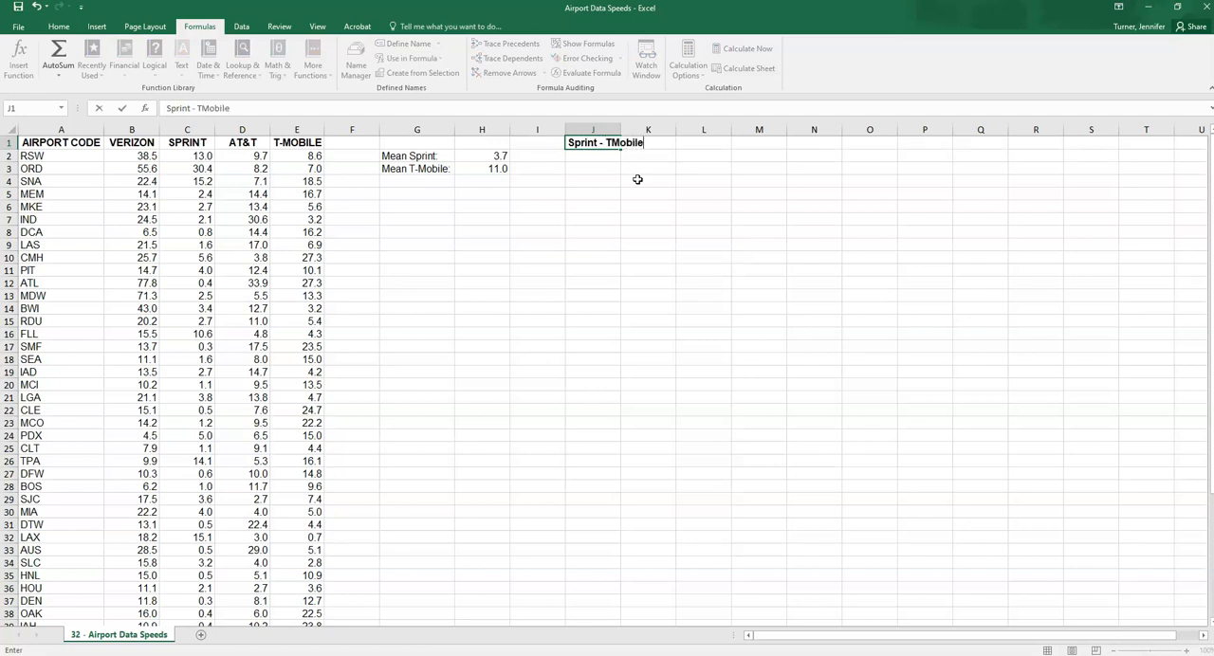
key(Return)
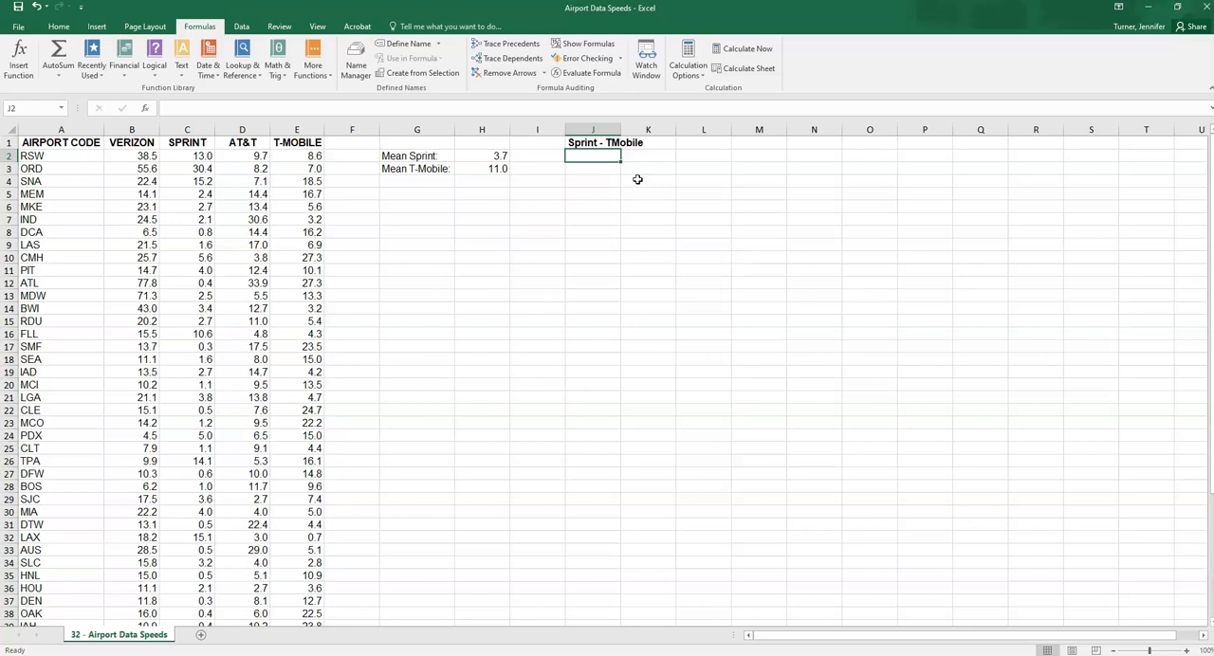
Enter the difference formula =C2-E2 in J2 for the first airport and reopen it to check its cell references
text(=)
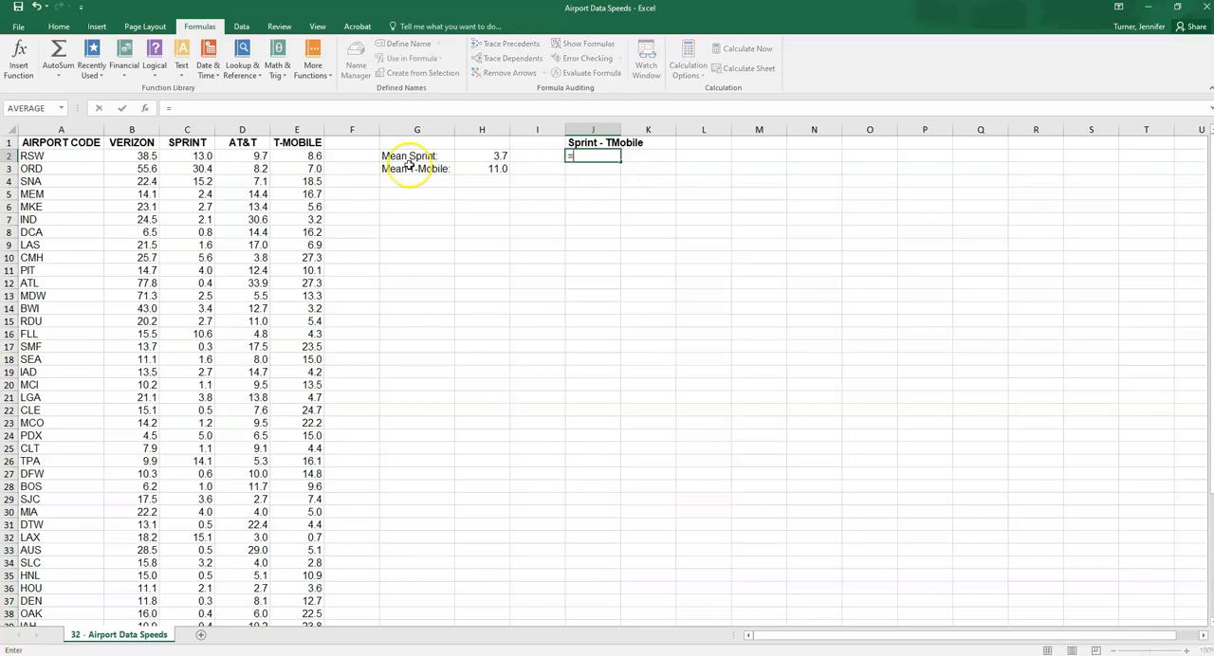
click(195, 157)
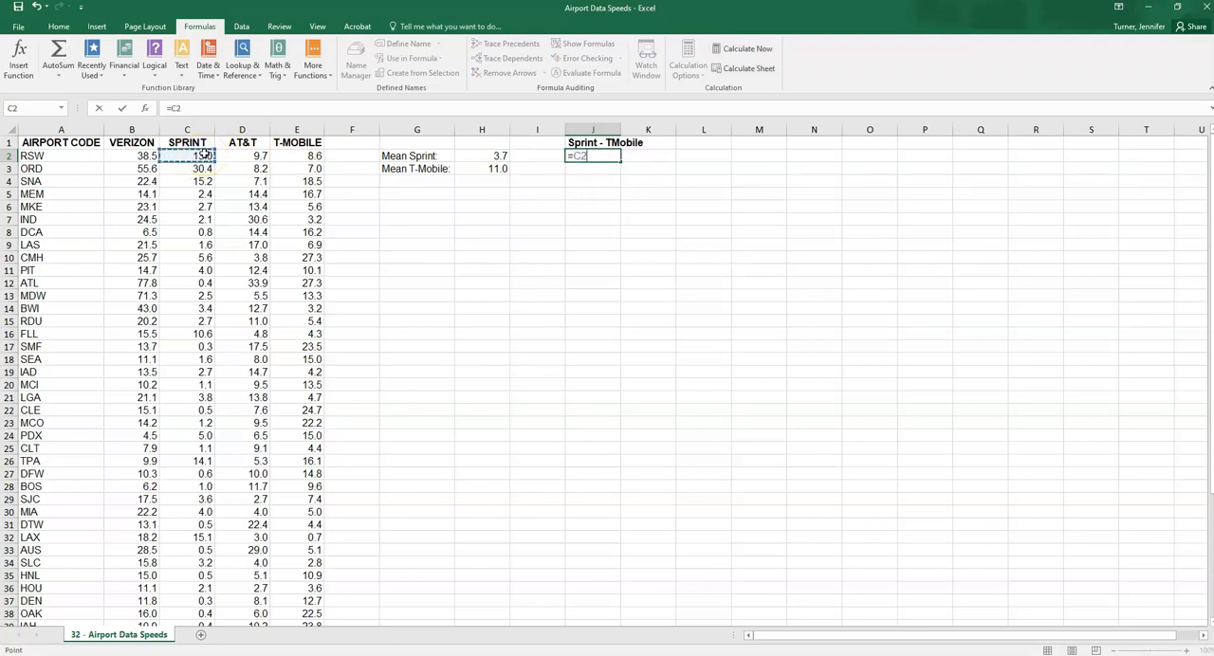
text(-)
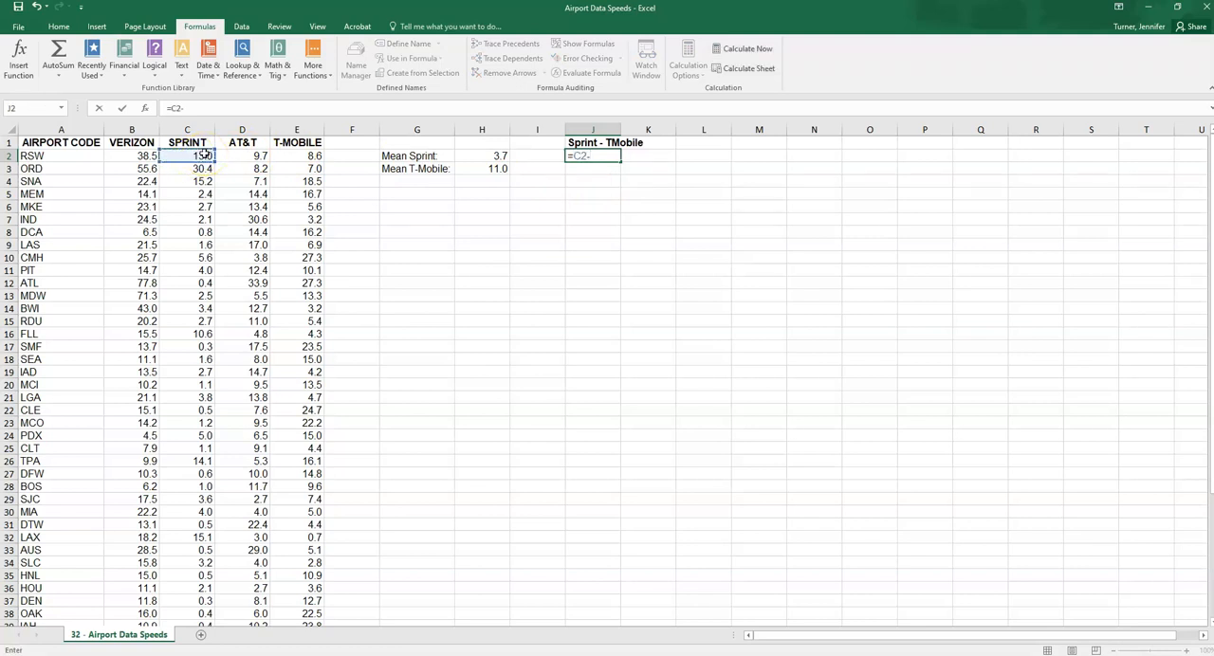
click(292, 157)
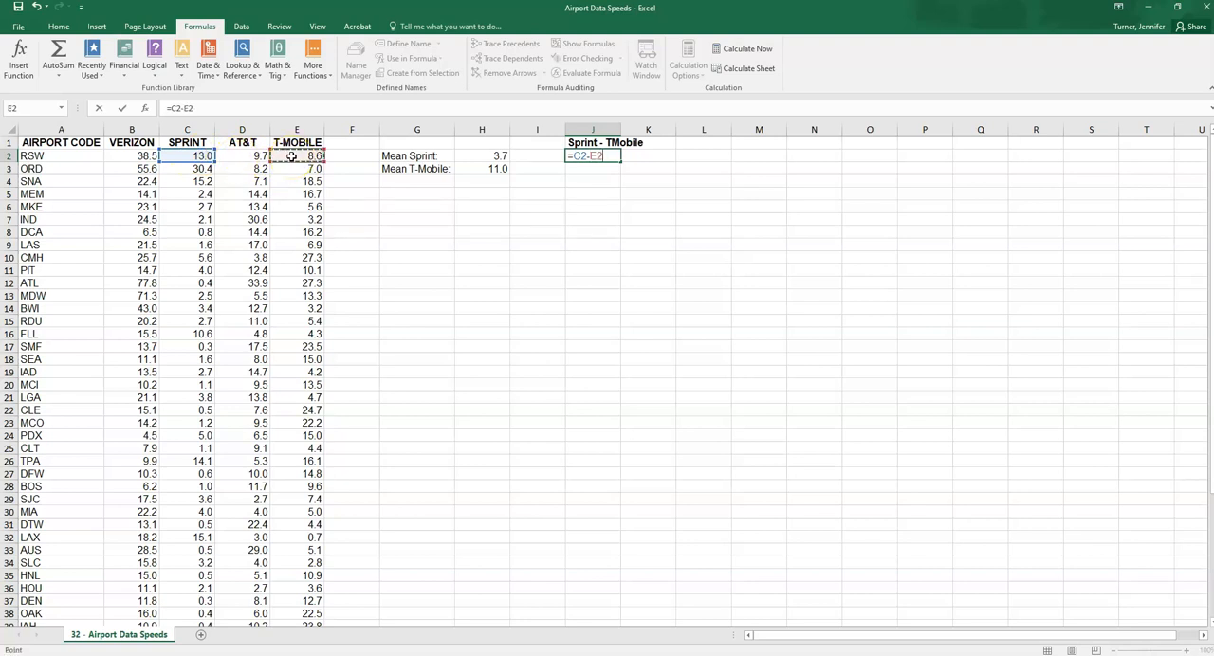
key(Return)
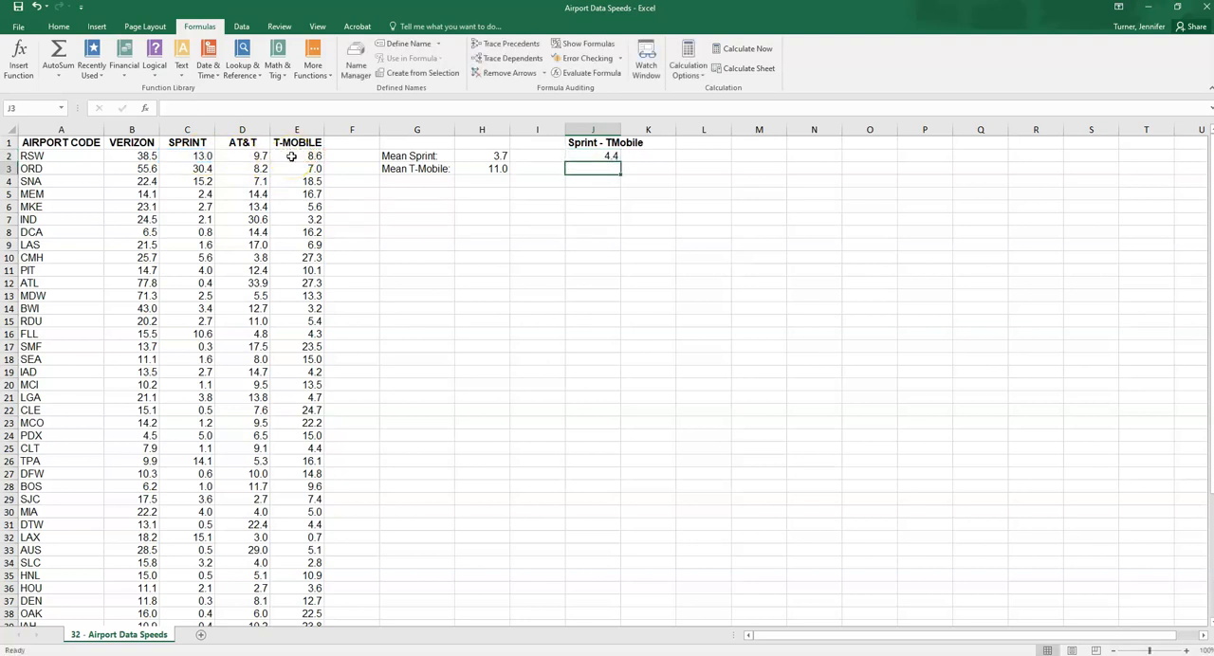
key(Up)
key(F2)
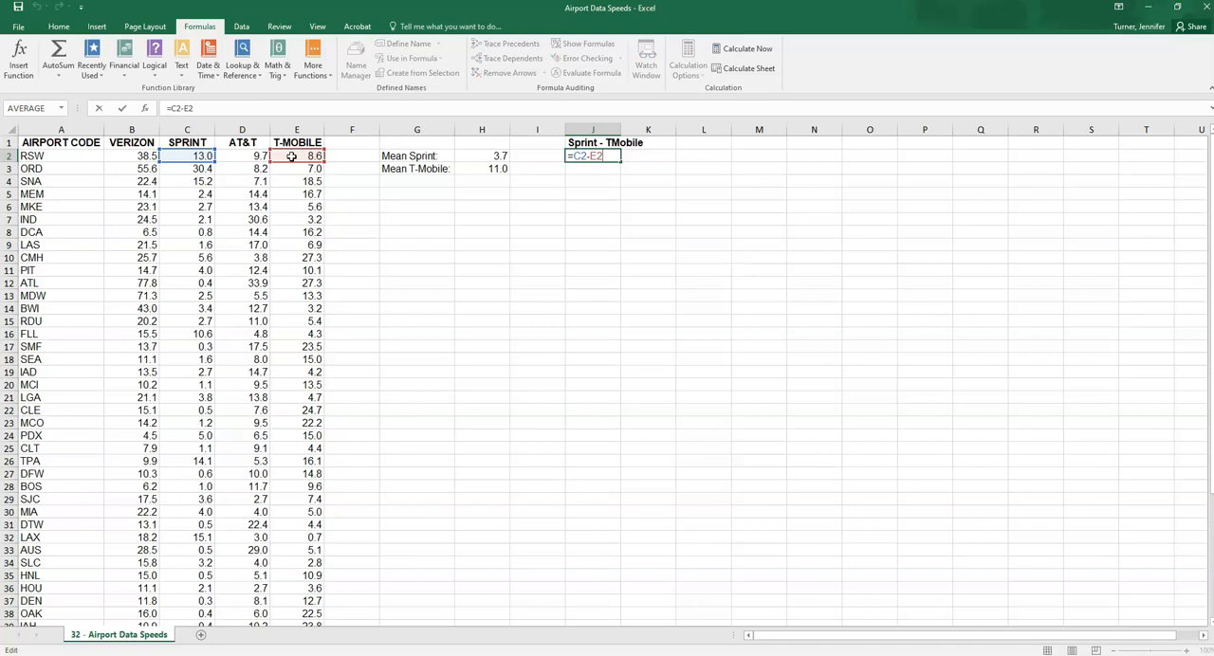
Commit the difference formula in J2 and fill it down through J51 for all airports
key(Return)
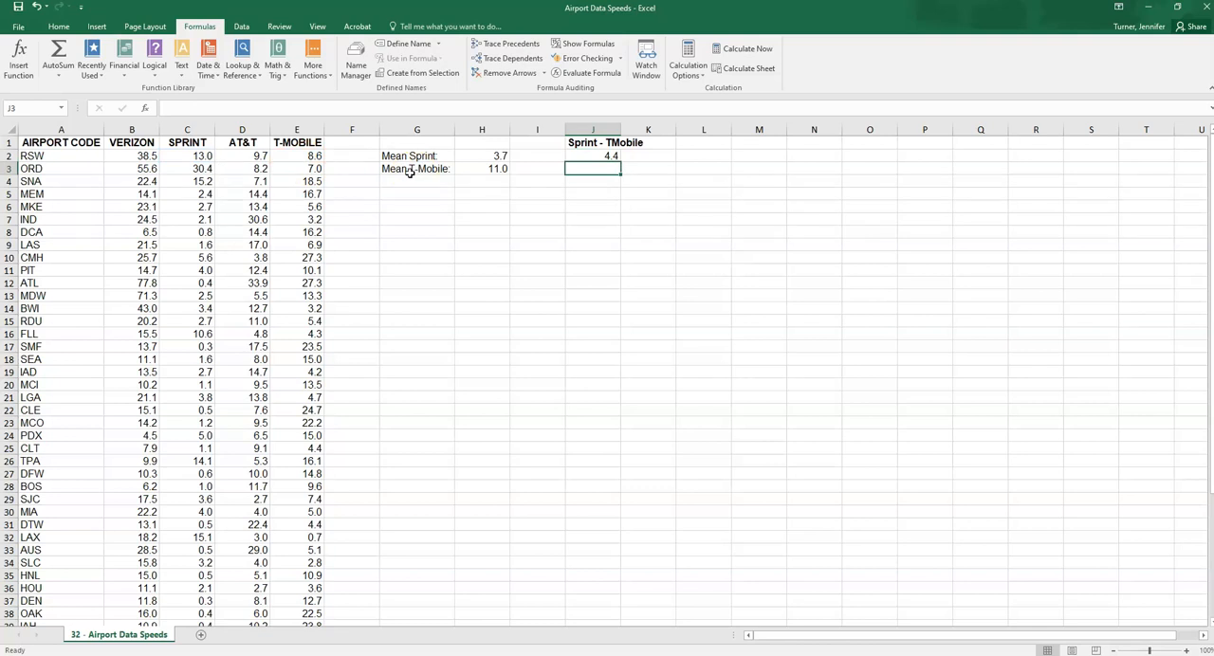
click(607, 158)
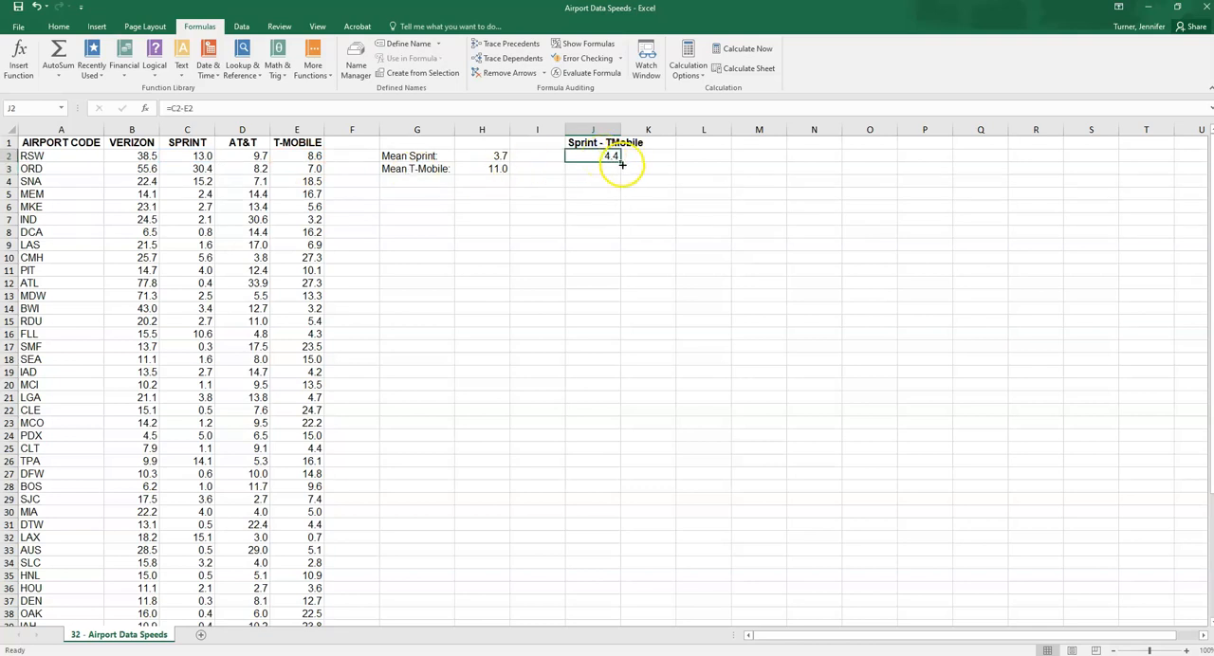
drag(620, 159, 617, 628)
drag(607, 621, 606, 485)
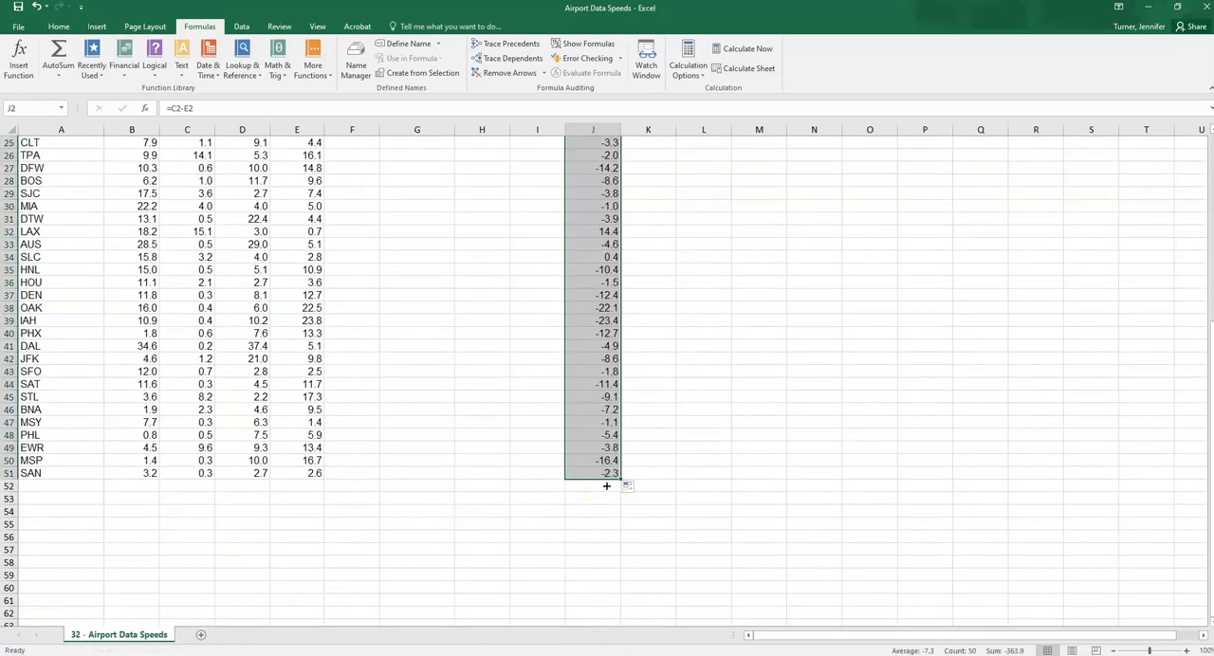
scroll(606, 486, up, 2)
scroll(606, 486, up, 6)
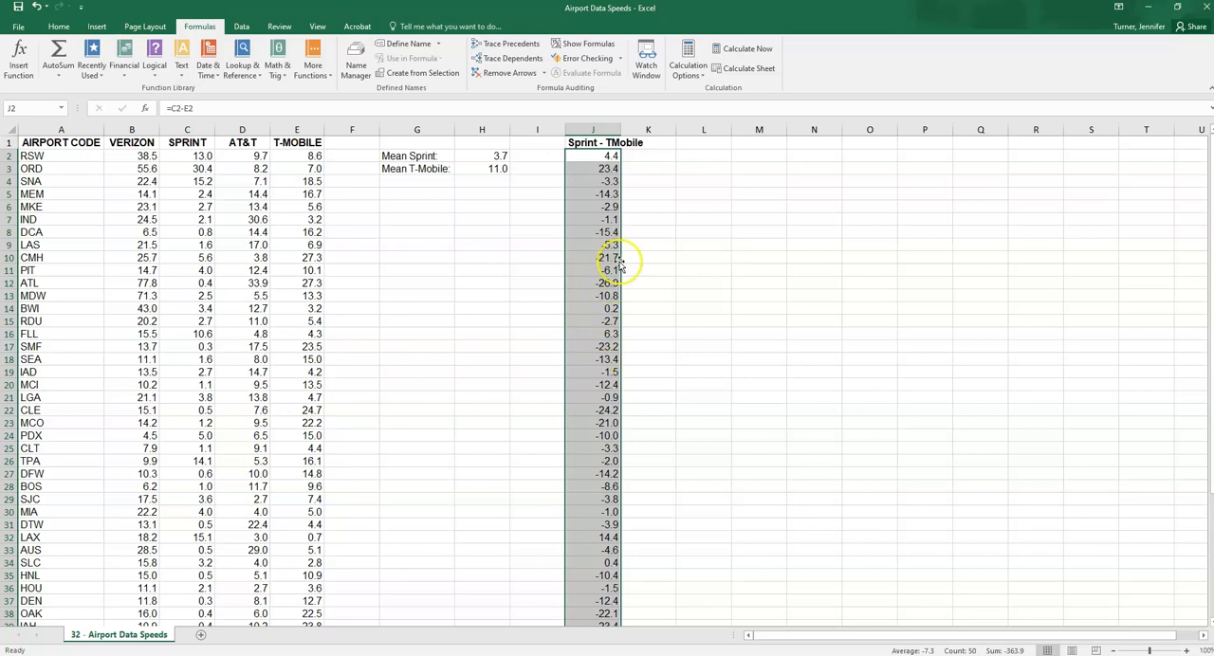
Label cell L2 "Mean of Diff:" and auto-fit column L to the text
click(700, 156)
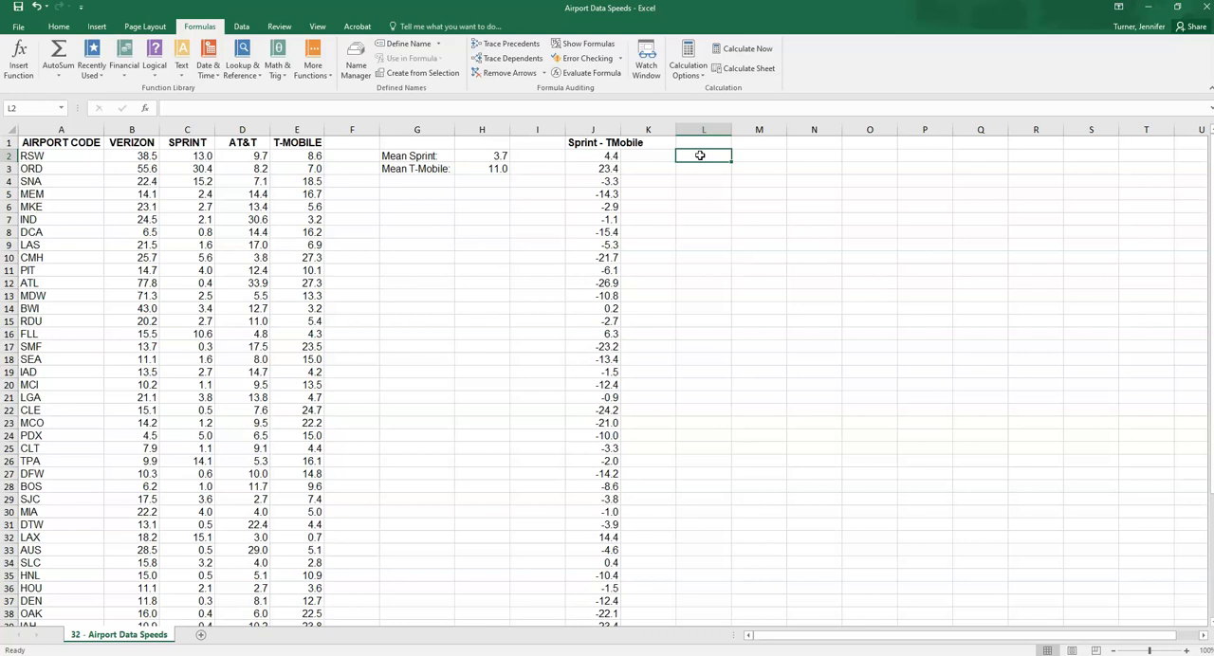
click(606, 129)
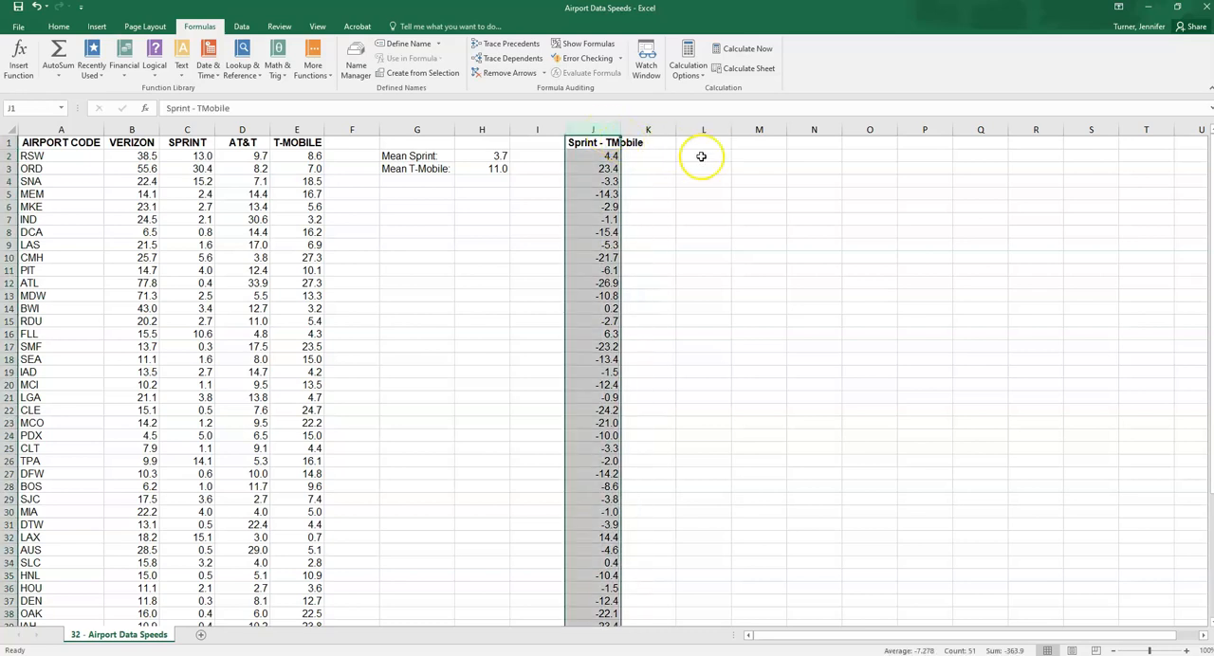
click(704, 154)
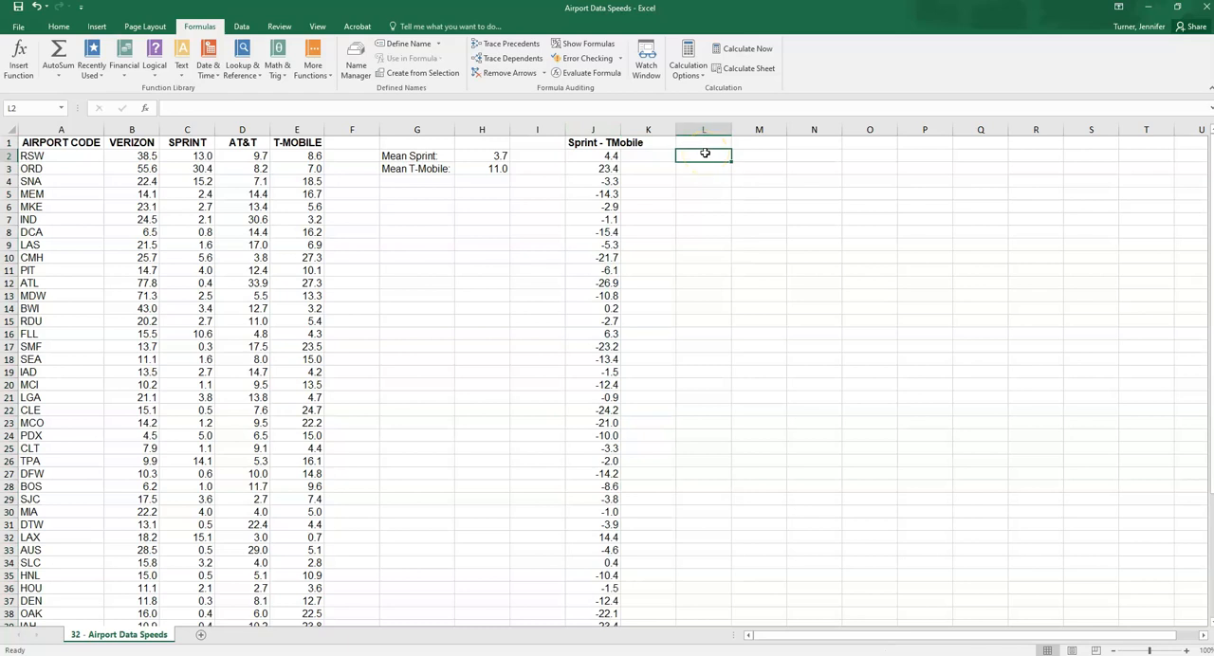
text(Mean of Diff:)
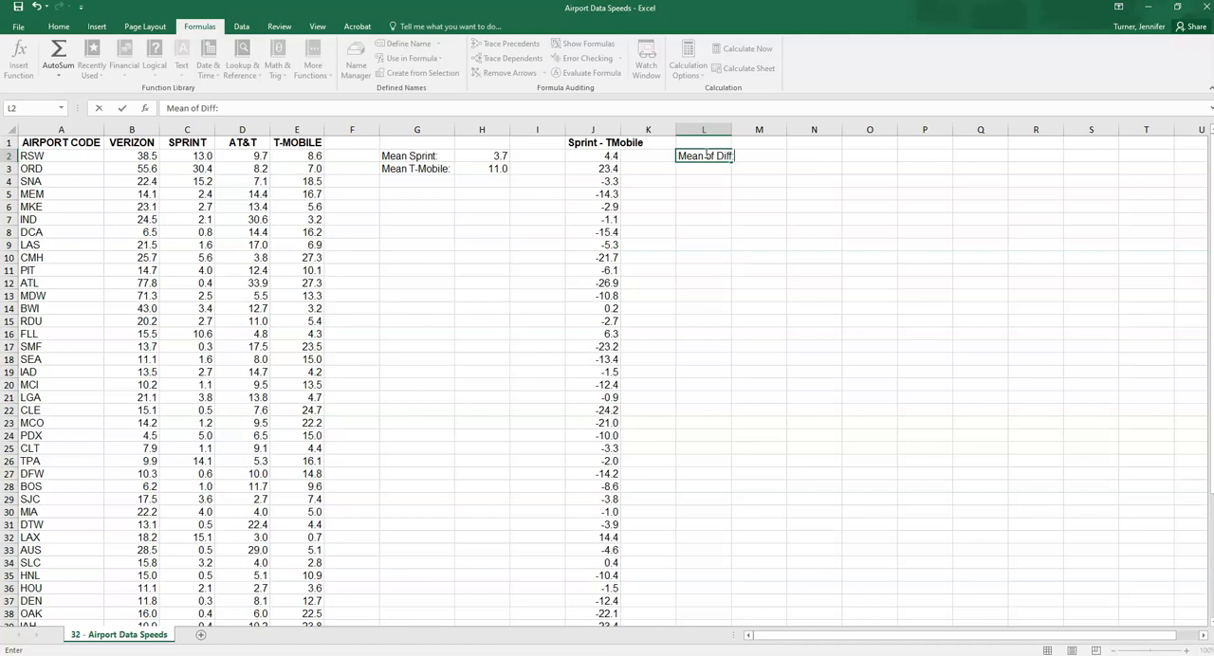
key(Tab)
double_click(730, 129)
Calculate the mean of the paired differences in M2 with the AVERAGE function over J2:J51
click(593, 129)
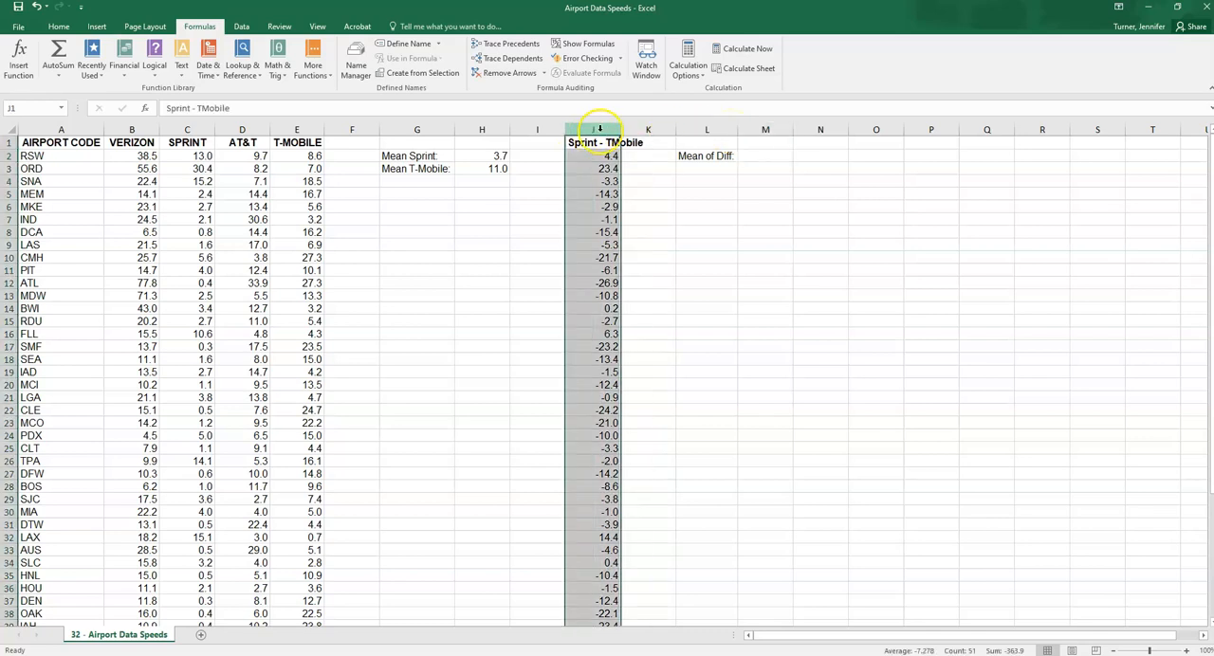
click(760, 155)
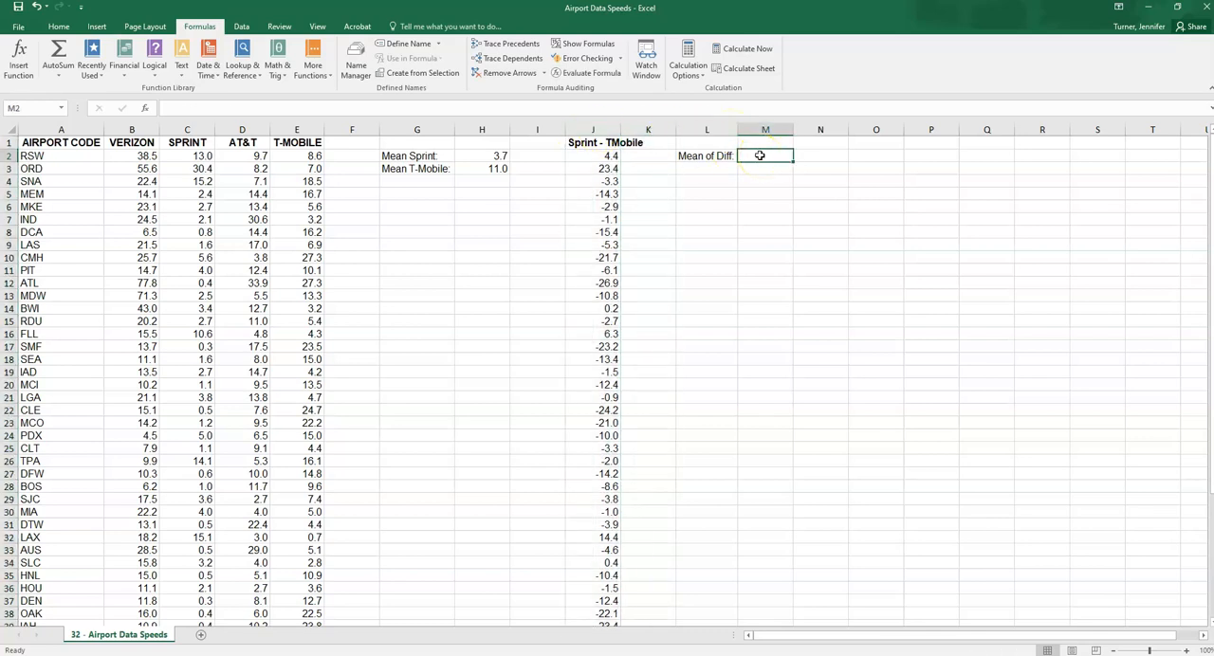
click(323, 64)
mouse_move(329, 89)
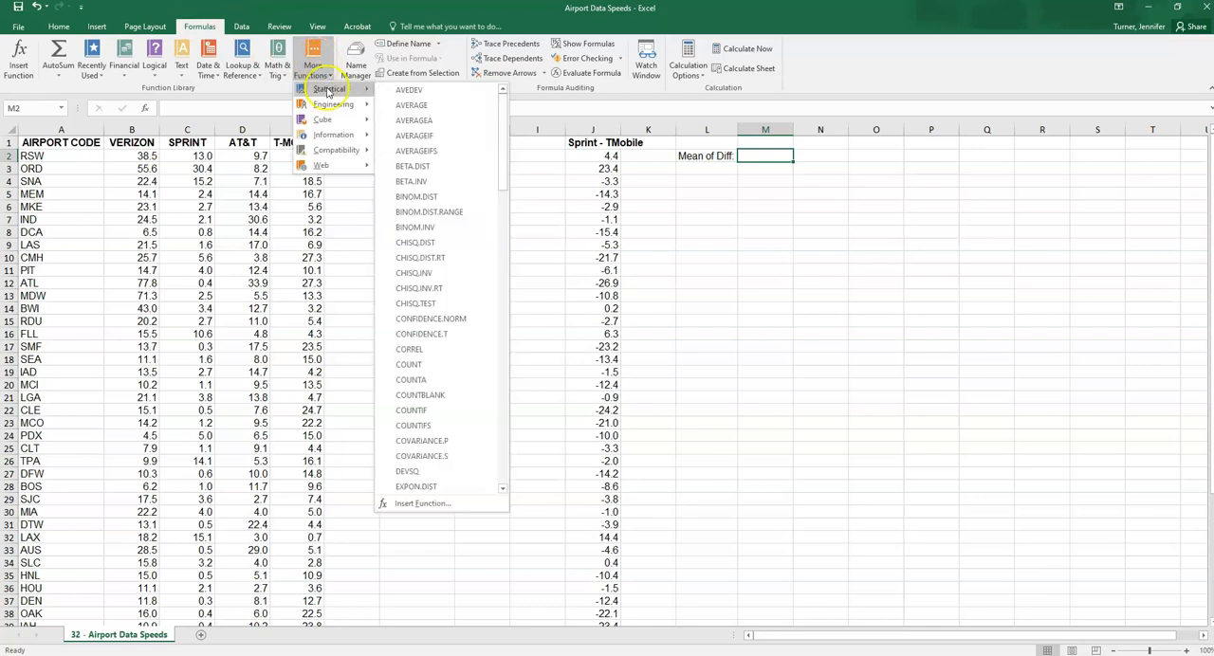
click(398, 105)
drag(582, 132, 919, 231)
drag(594, 154, 598, 563)
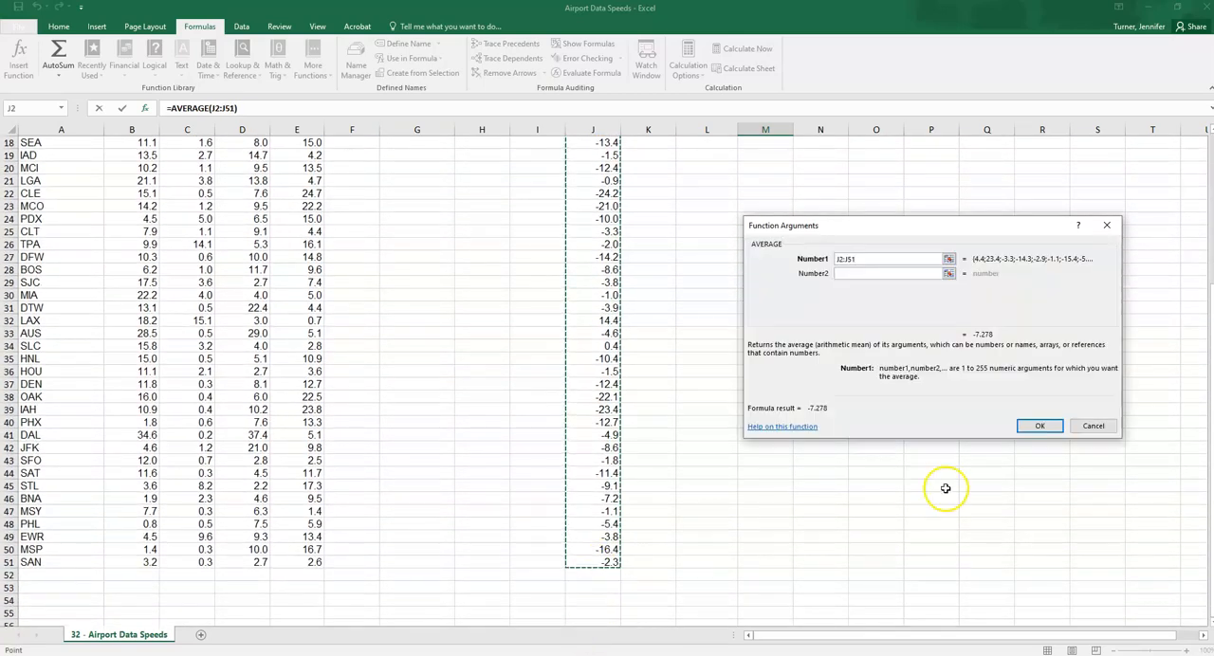
click(1040, 426)
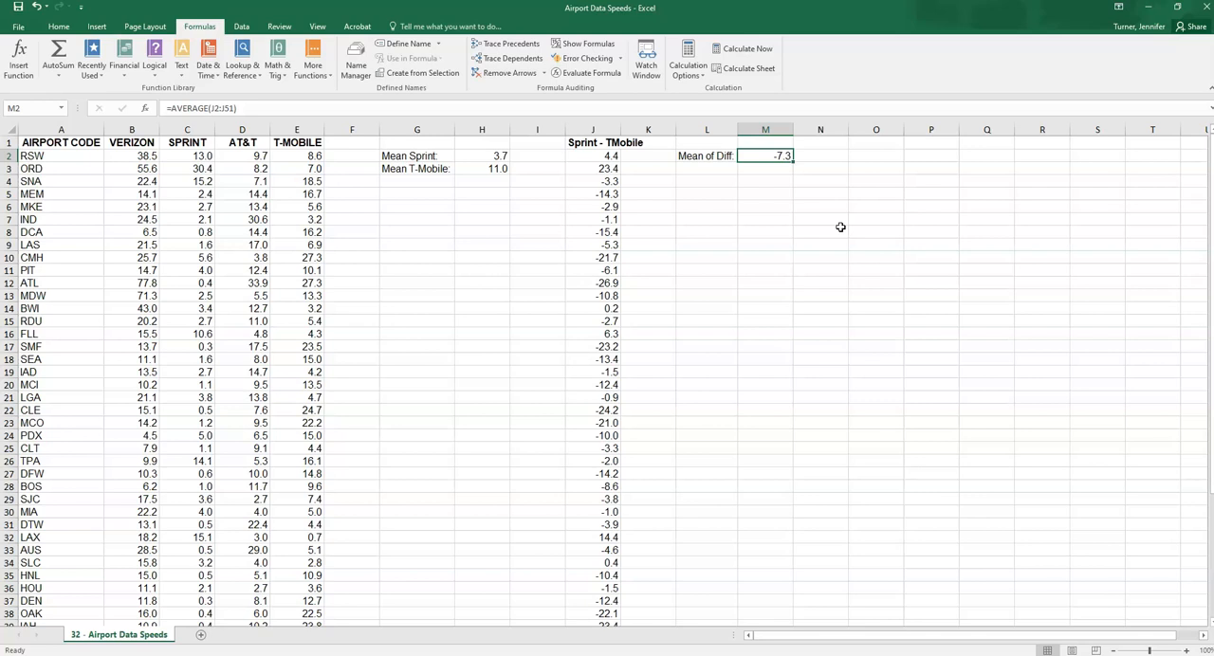
Label cell L3 "St Dev of Diff" below the mean label
click(721, 168)
text(St Dev of Diff:)
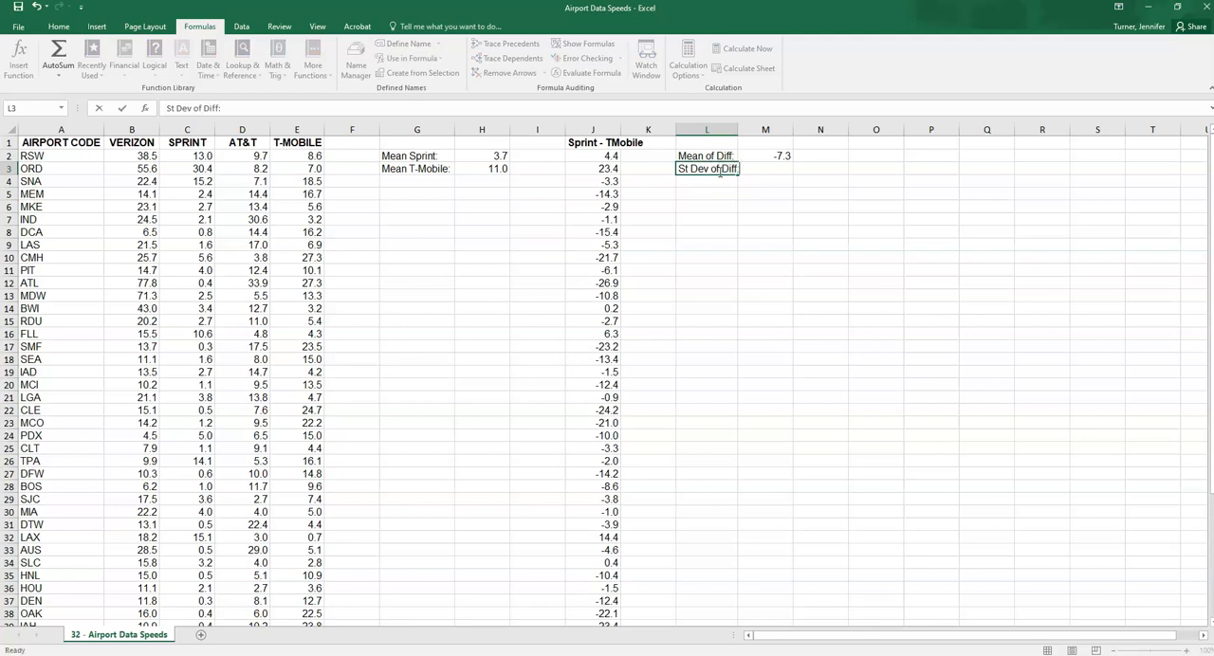
key(Tab)
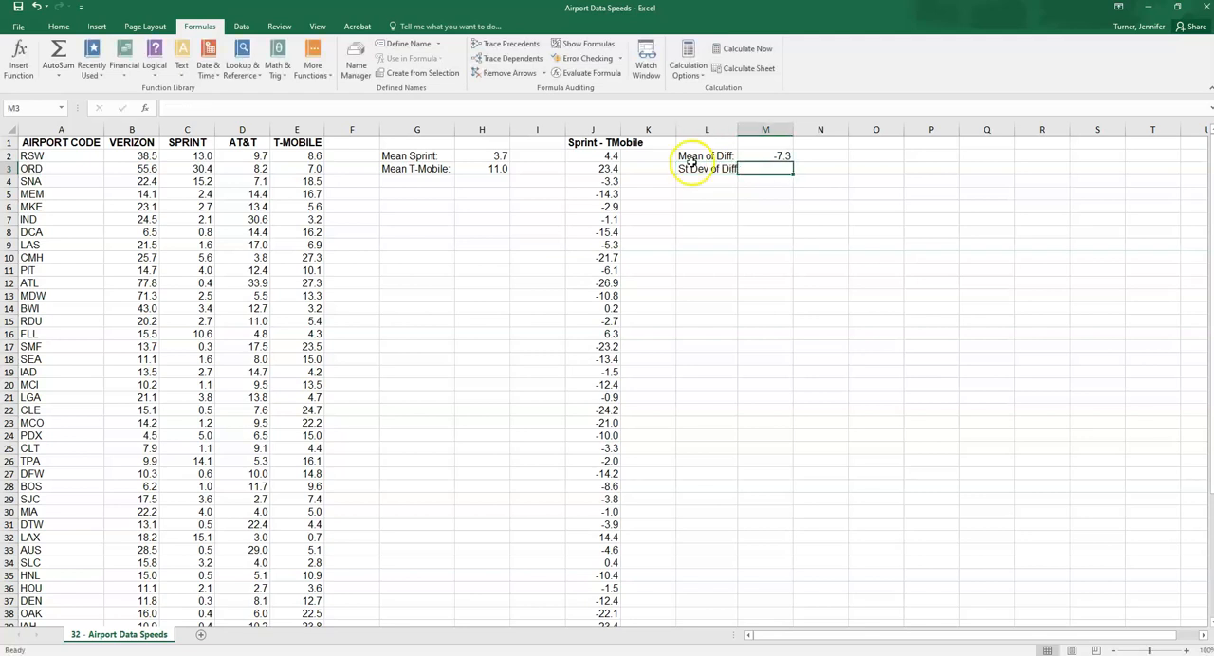
Calculate the sample standard deviation of the differences in M3 with STDEV.S over J2:J51
click(309, 64)
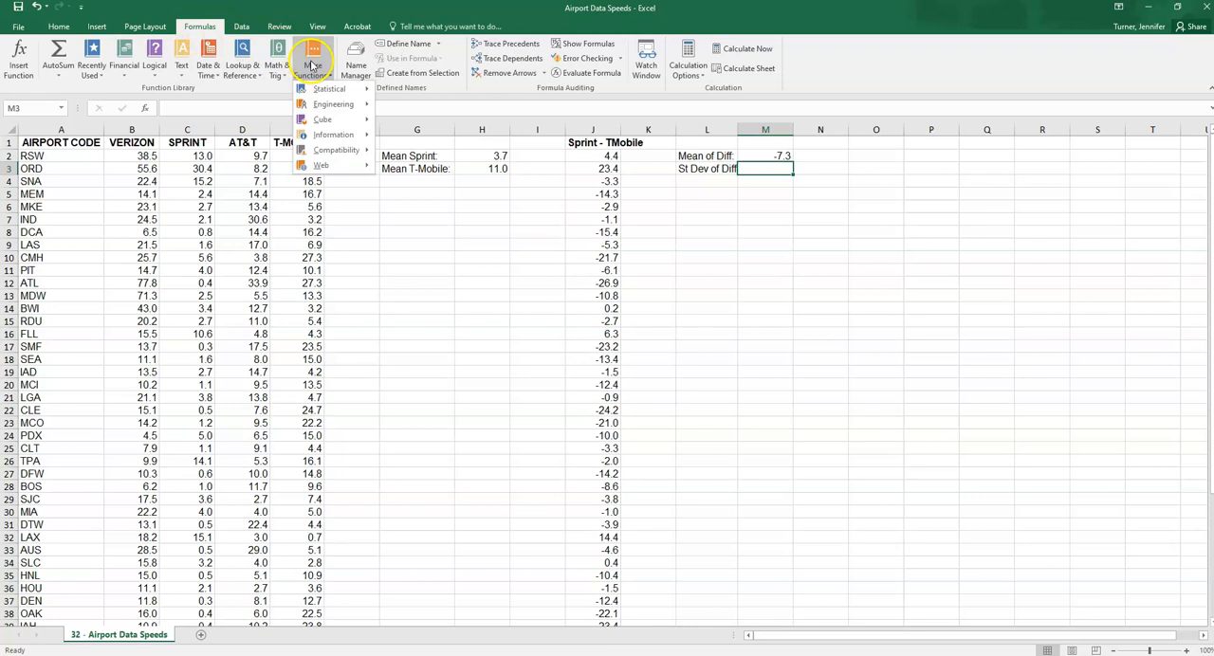
mouse_move(328, 89)
drag(501, 137, 503, 392)
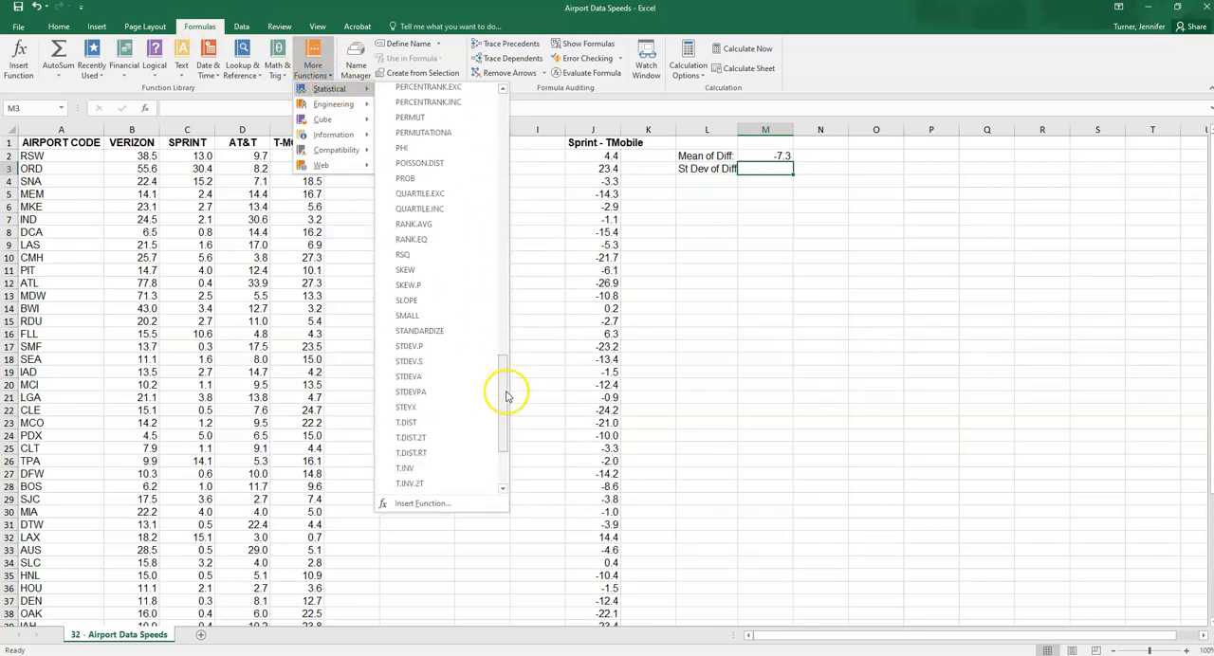
click(410, 361)
click(605, 158)
drag(604, 158, 602, 595)
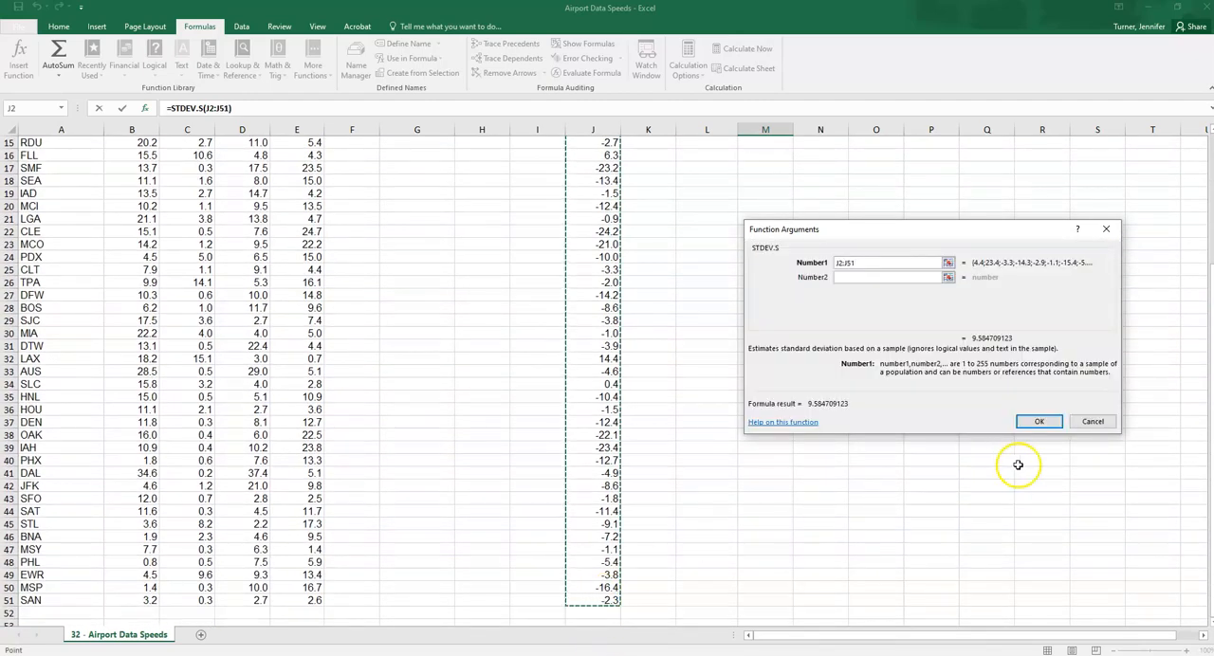
click(1038, 421)
scroll(1043, 420, up, 1)
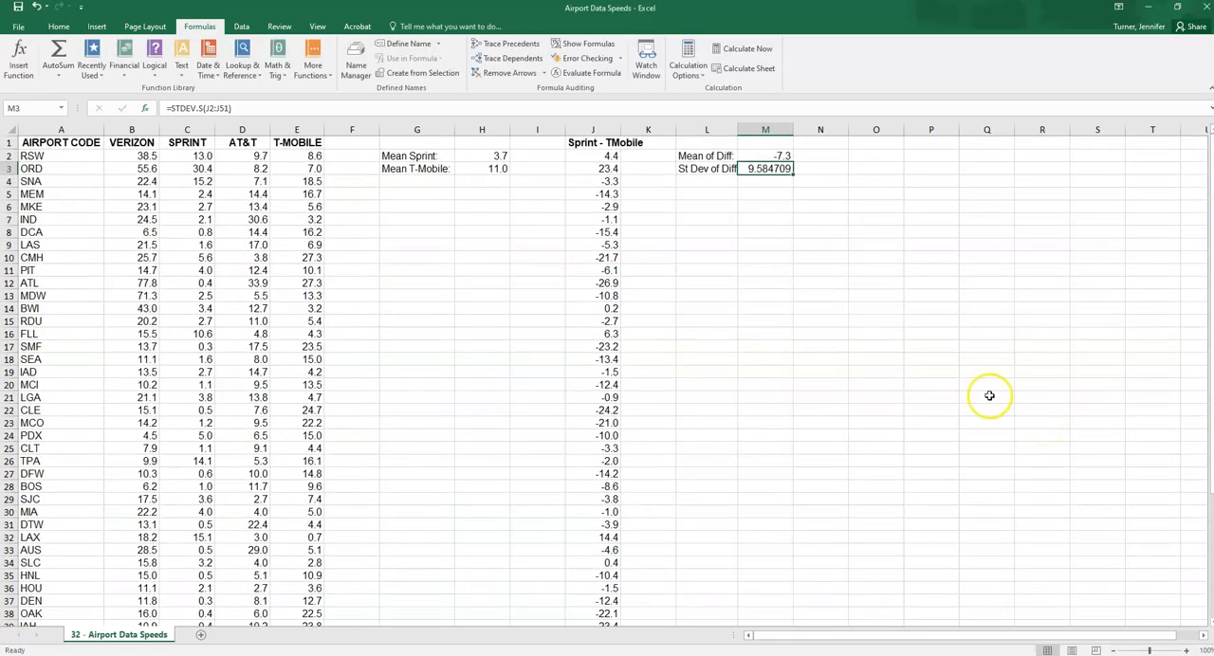
Label cell L5 "Margin of Err:" for the margin of error
click(710, 196)
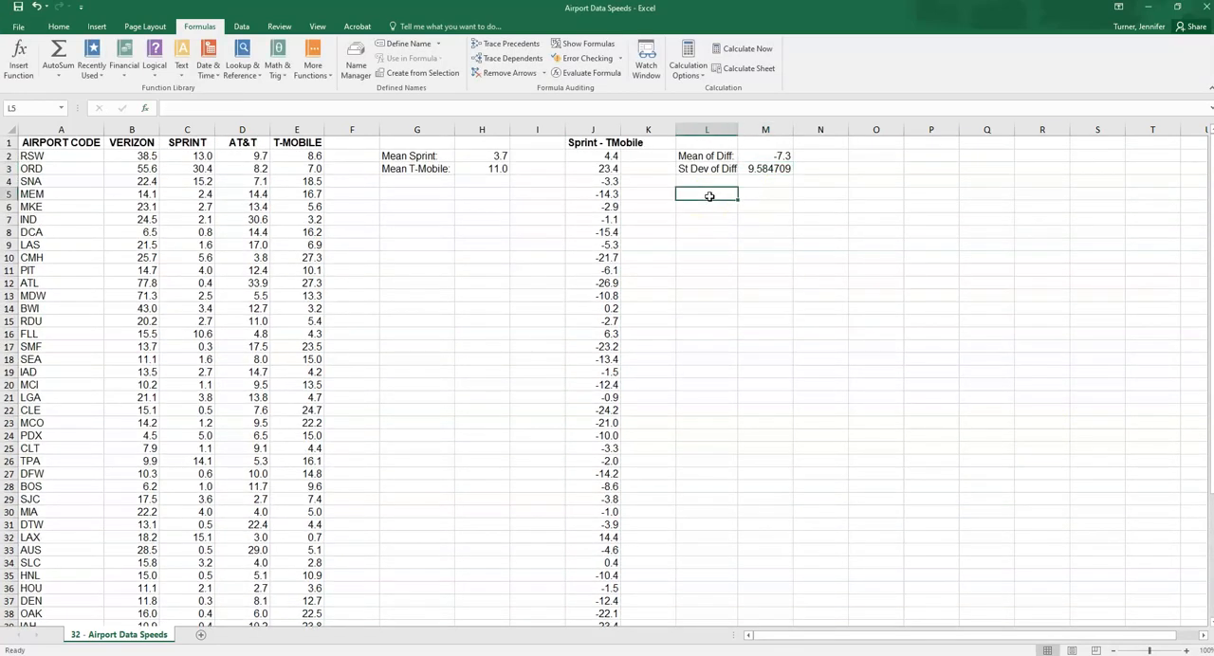
text(Margin of Err)
key(Tab)
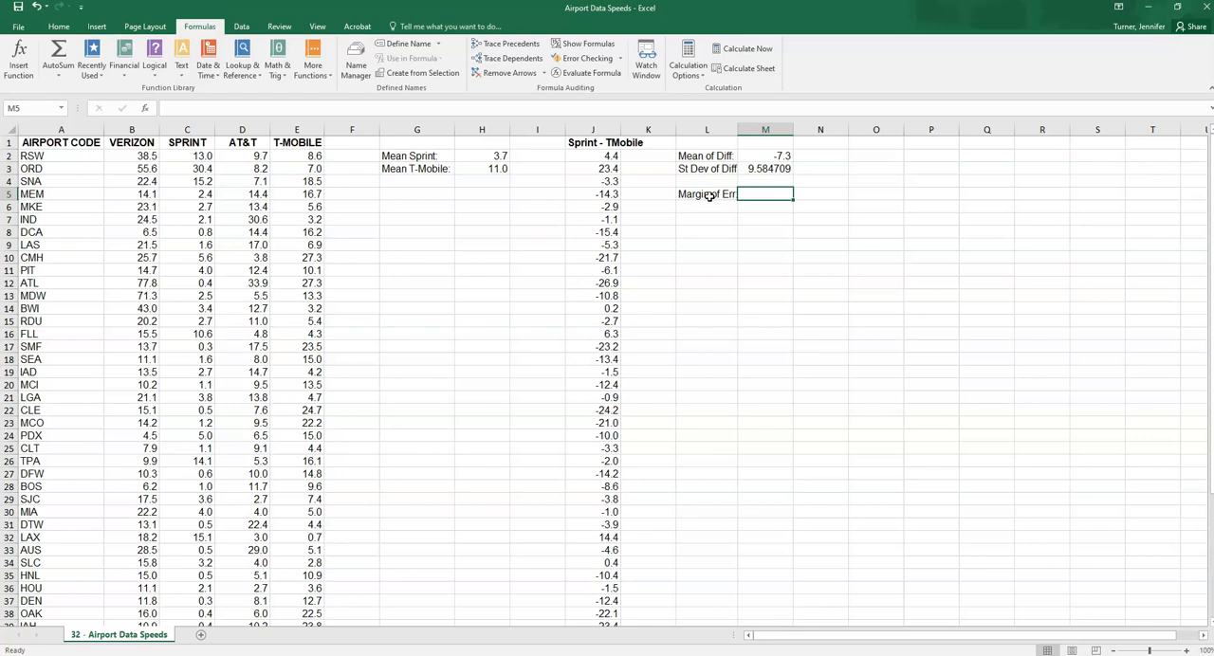
Insert the CONFIDENCE.T function in M5 and set its alpha to 1-.90 for a 90% confidence level
click(311, 63)
mouse_move(330, 88)
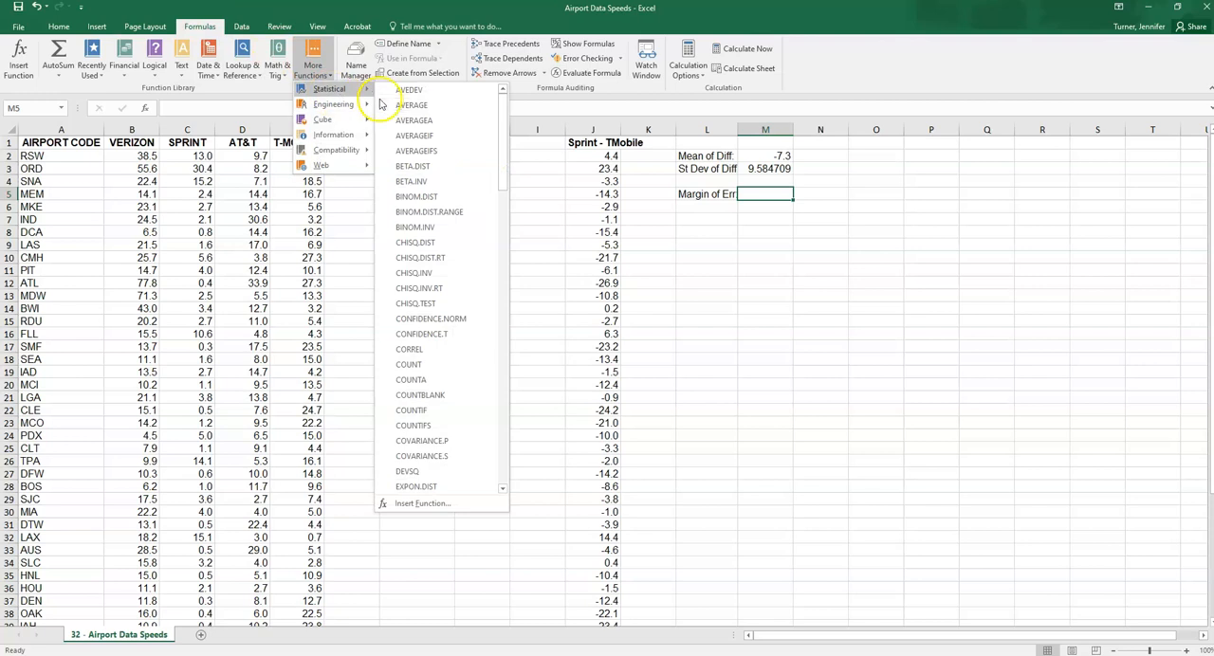
click(458, 339)
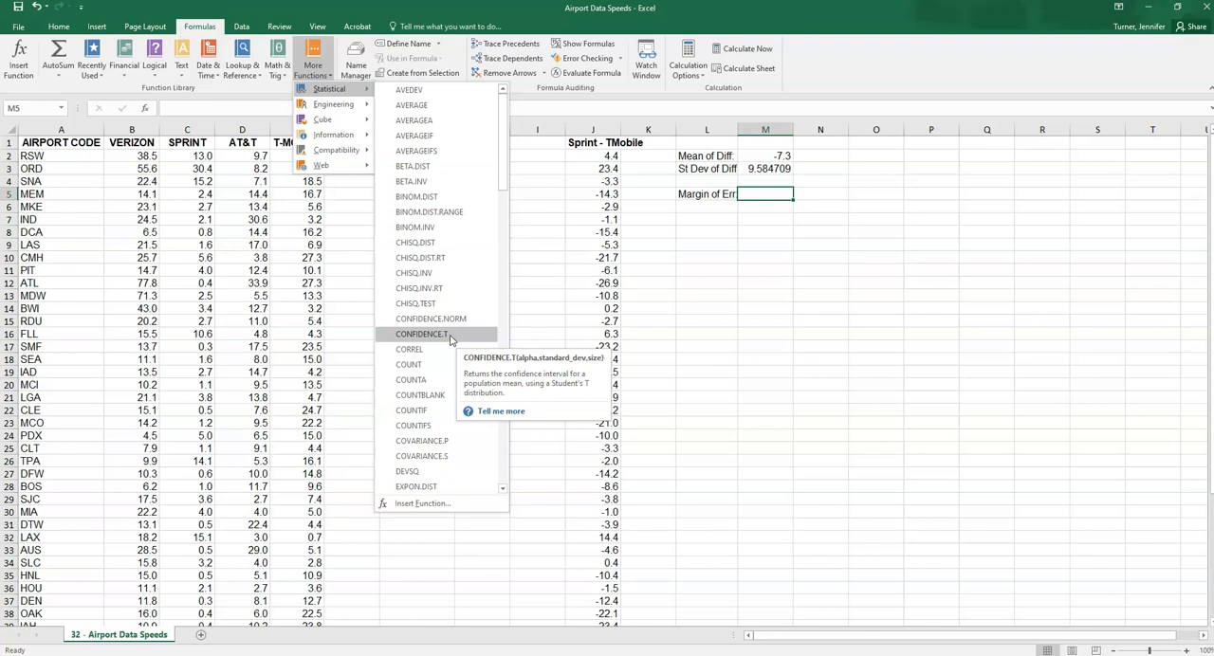
click(449, 336)
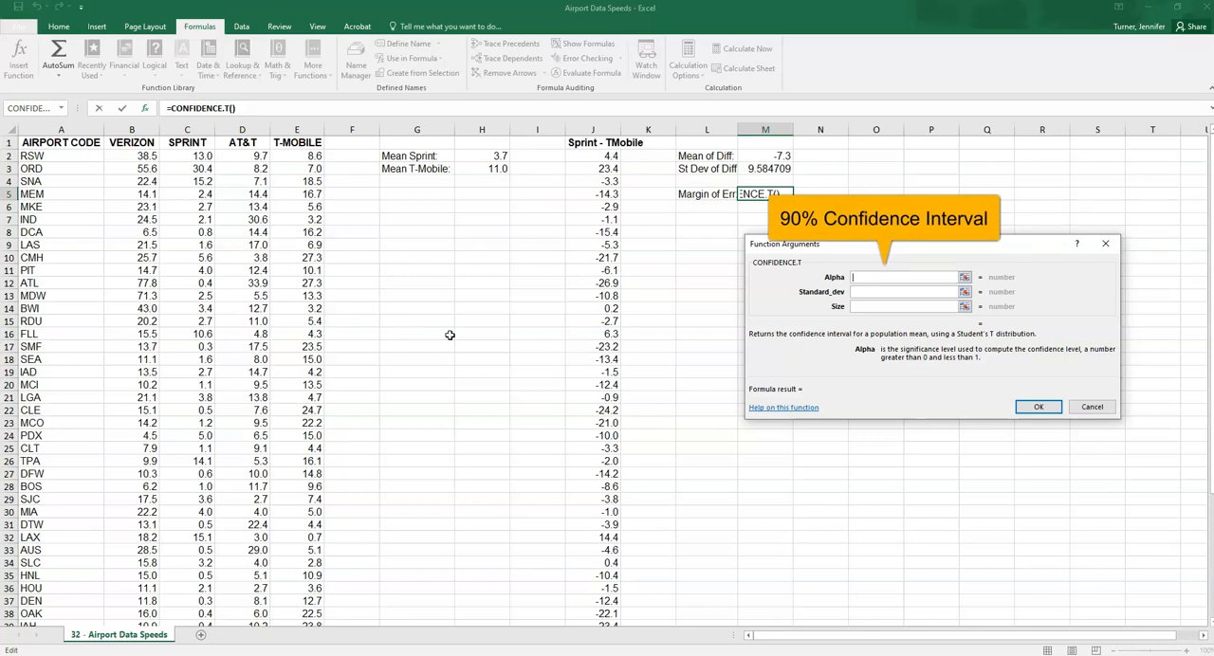
text(1-.90)
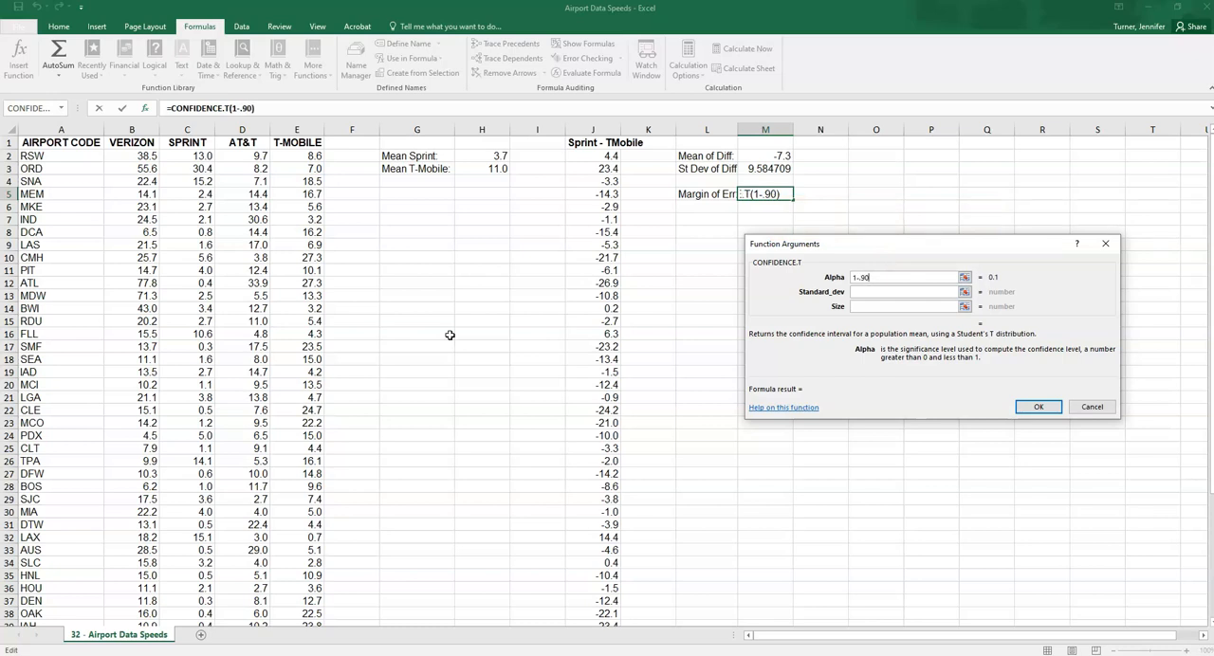
Complete the CONFIDENCE.T function with M3 as the standard deviation and 50 as the sample size
click(865, 293)
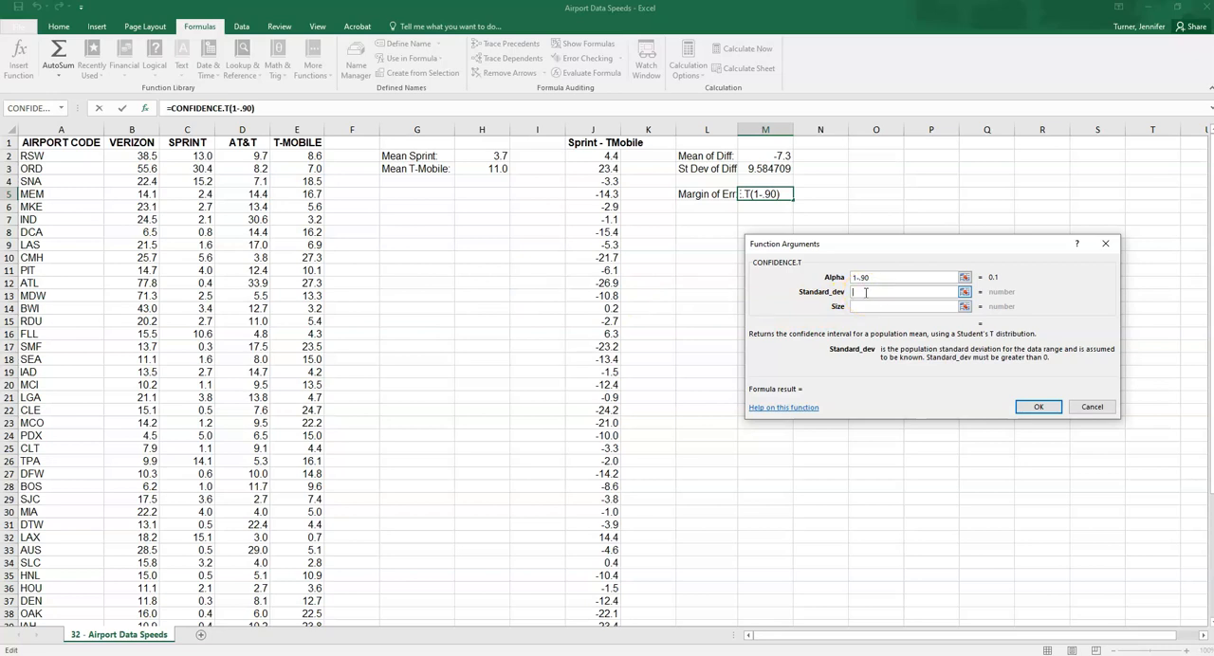
click(778, 169)
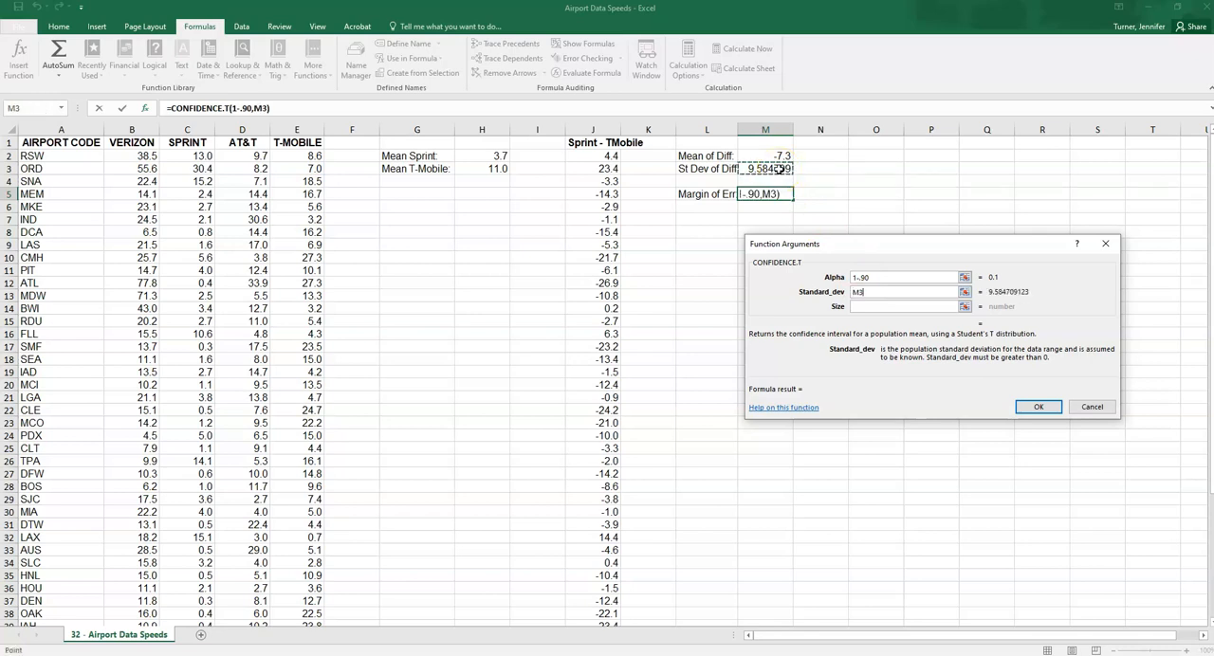
click(866, 292)
click(867, 305)
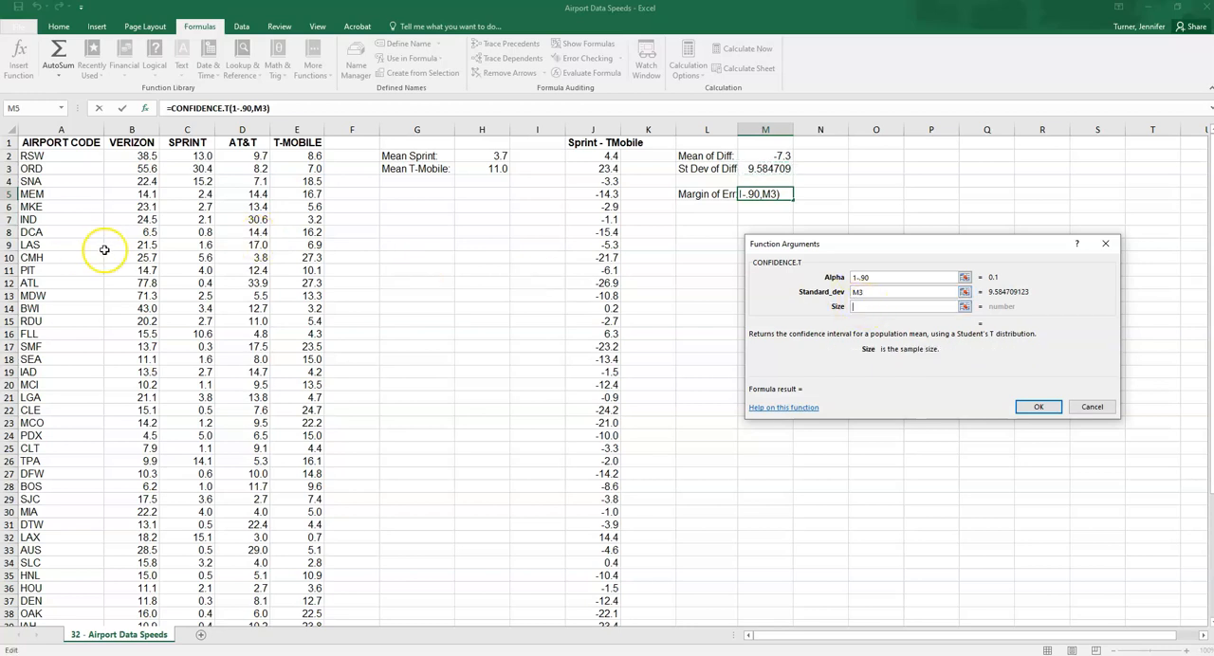
scroll(105, 249, down, 4)
scroll(104, 249, down, 8)
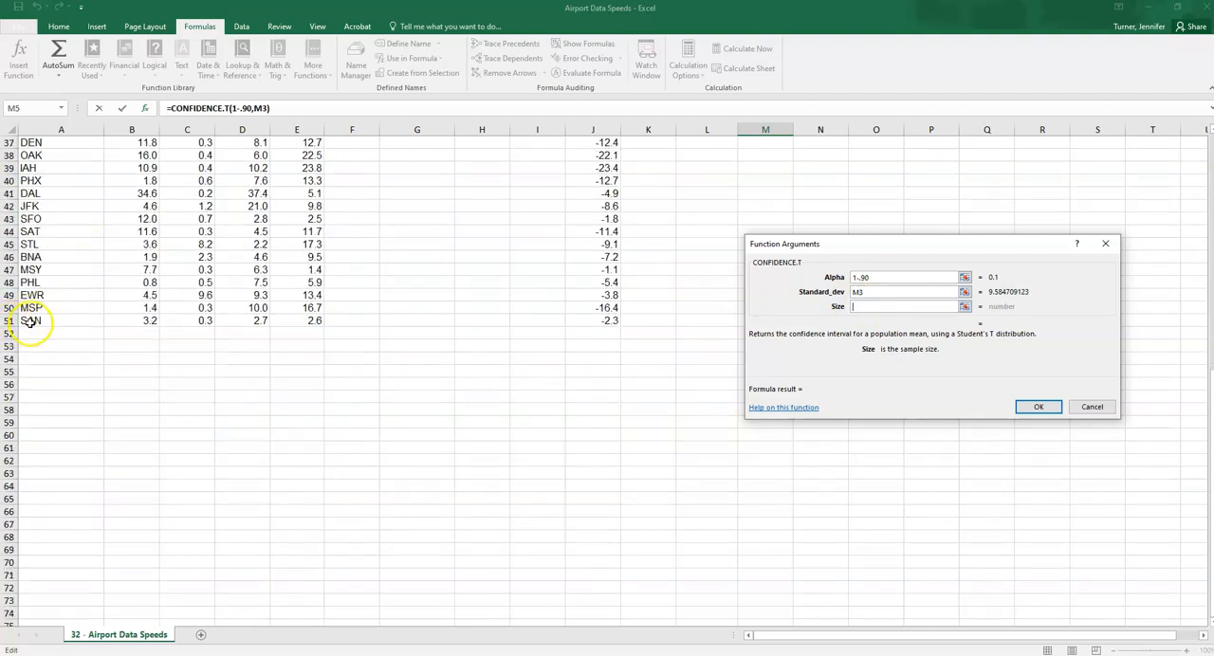
scroll(31, 322, up, 12)
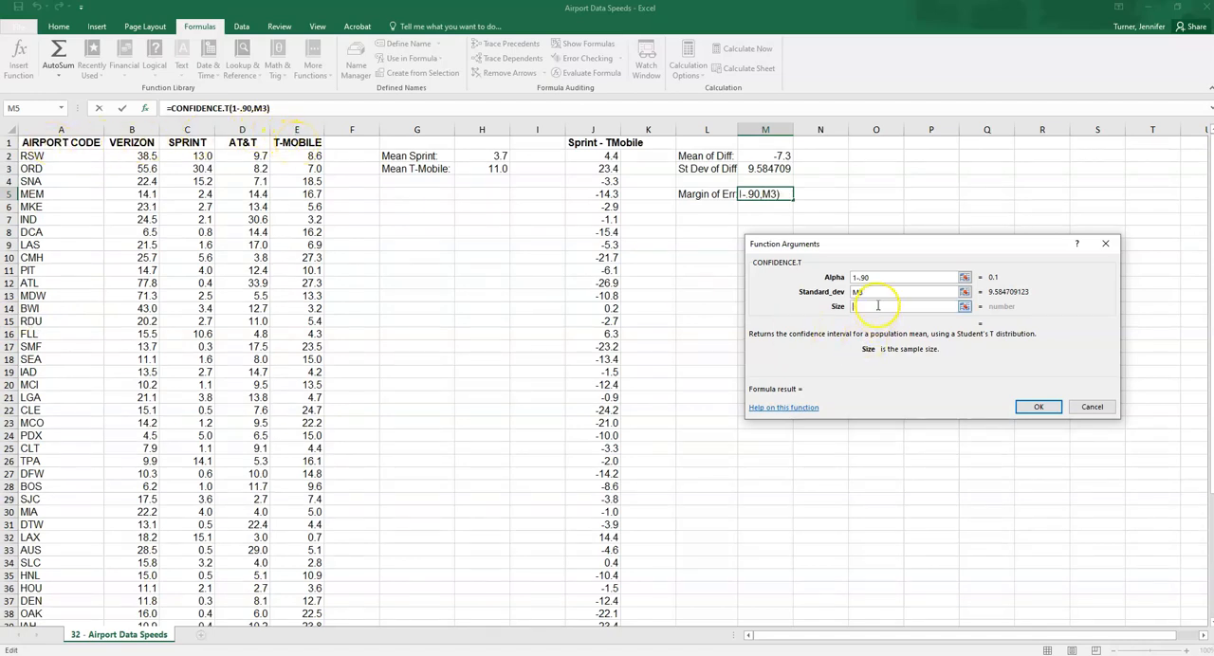
text(50)
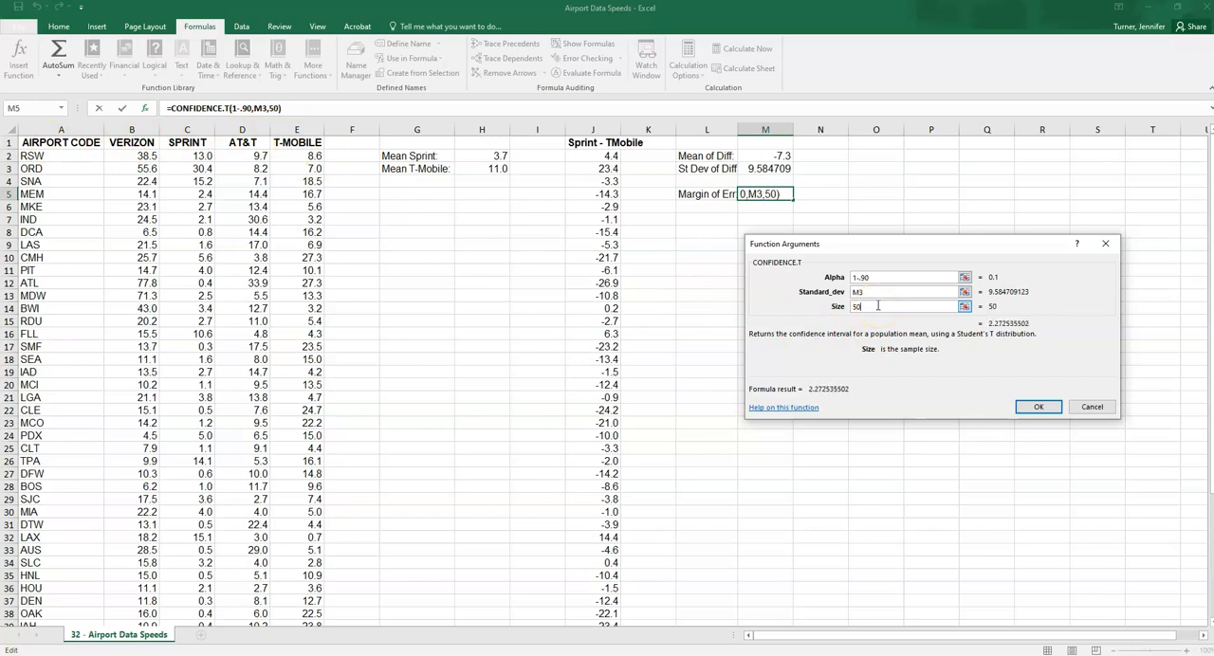
click(1038, 407)
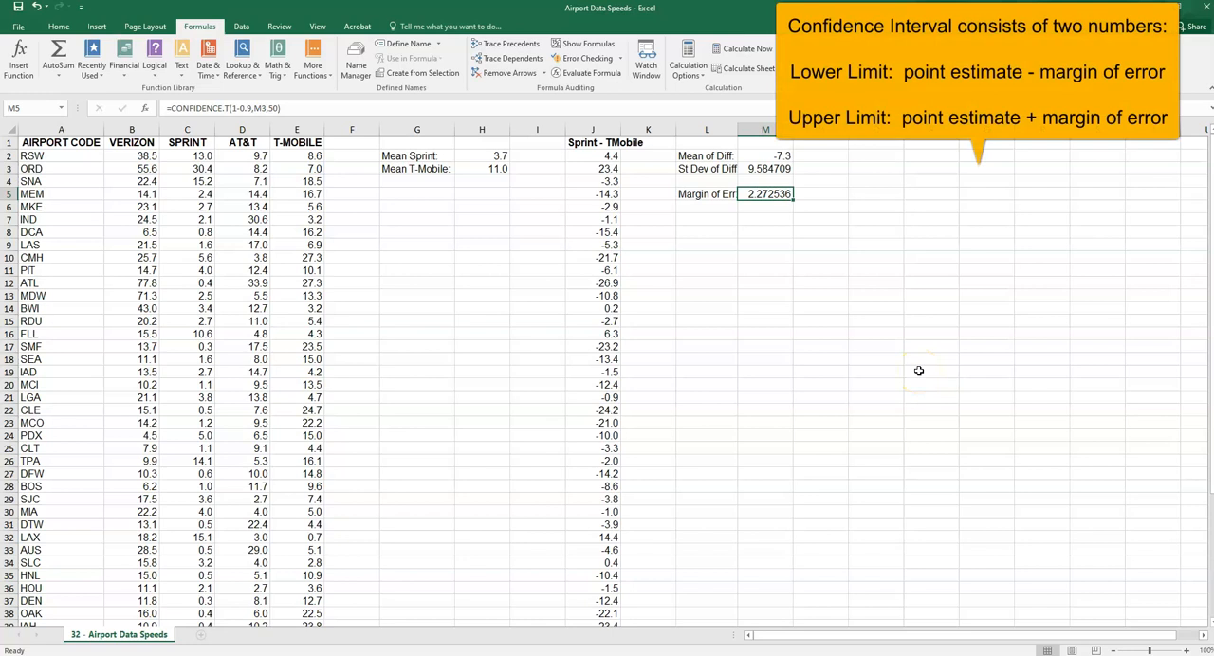
Enter the confidence interval labels "Lower Limit" in L7 and "Upper Limit" in L8
click(721, 218)
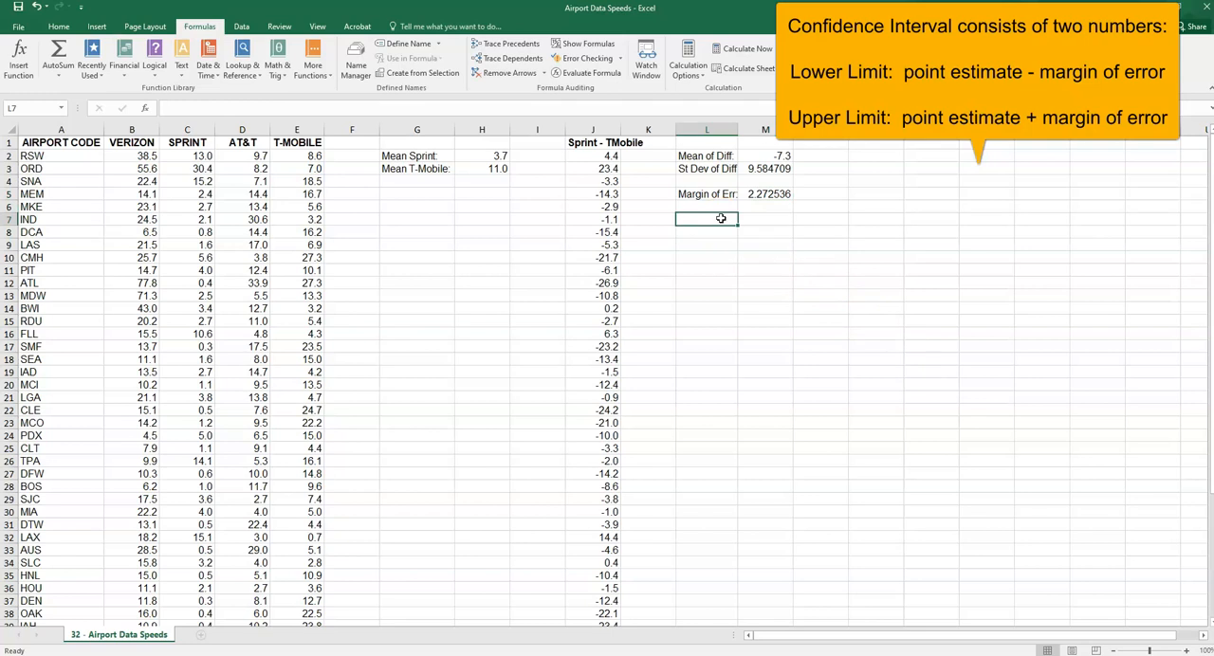
text(Low)
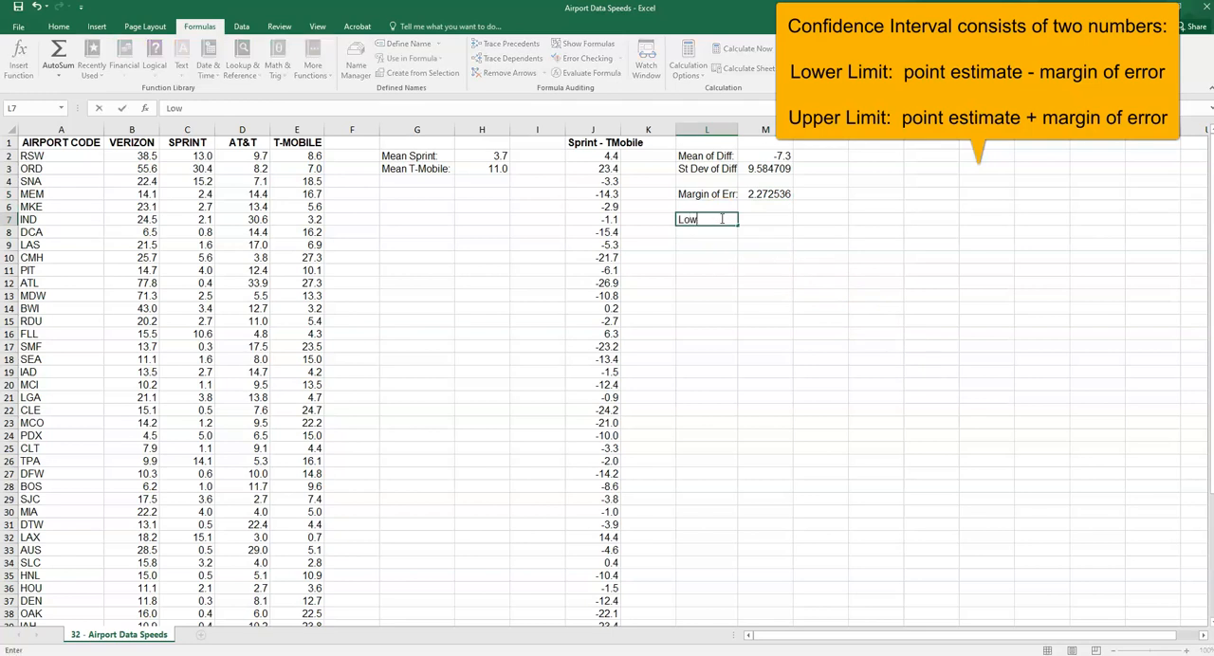
text(er Limit)
key(Return)
text(Upper Limit)
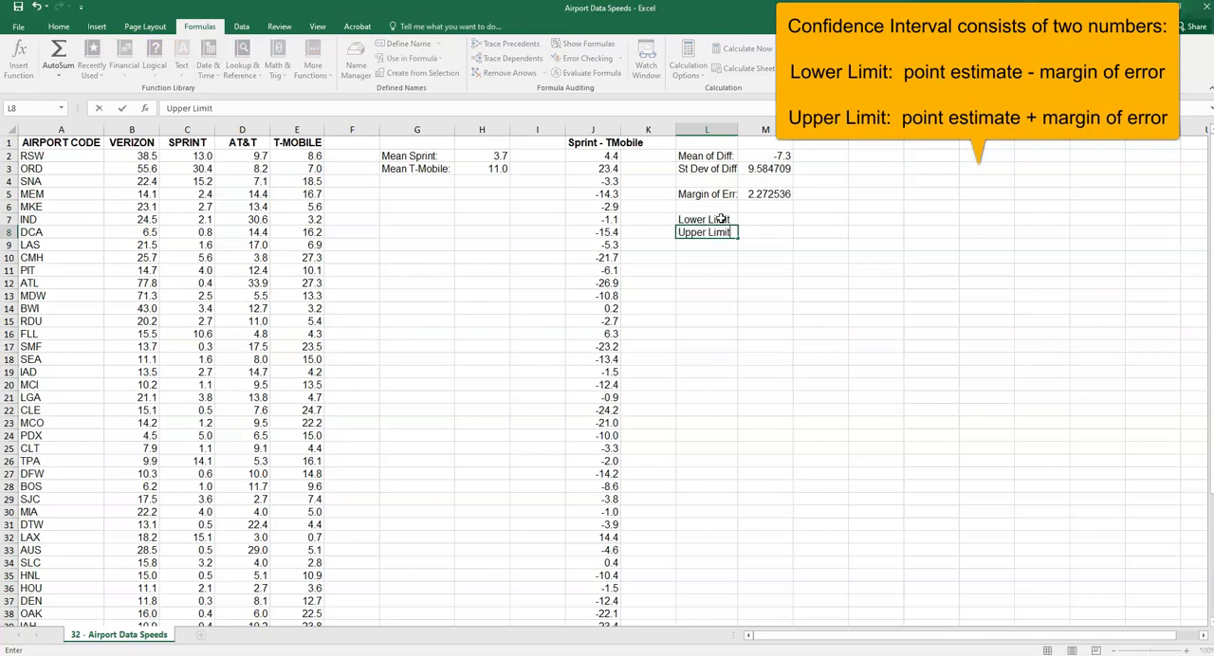
Calculate the confidence interval's lower limit in M7 with the formula =M2-M5
key(Return)
click(763, 218)
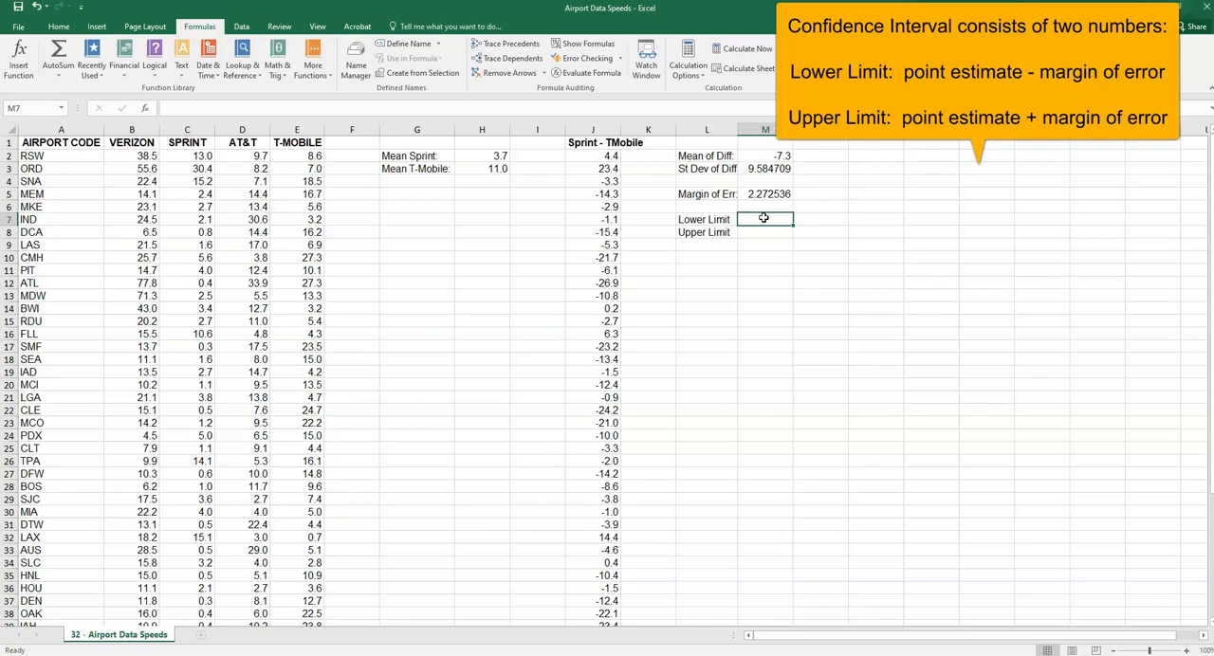
text(=)
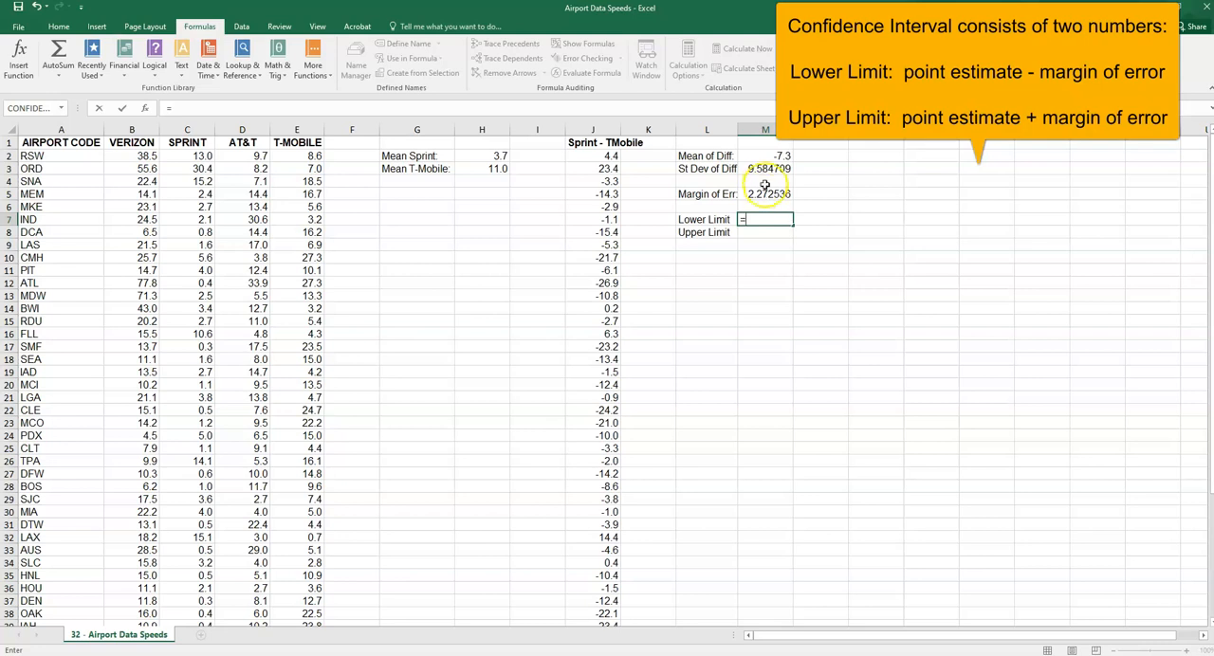
click(768, 155)
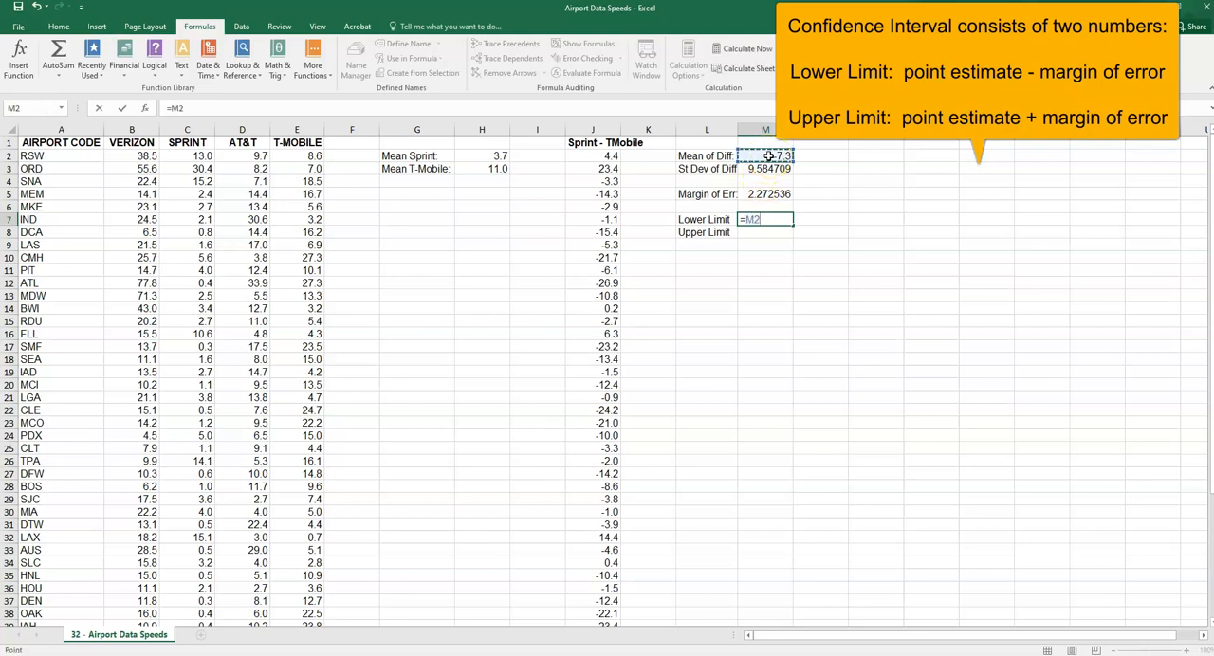
text(-)
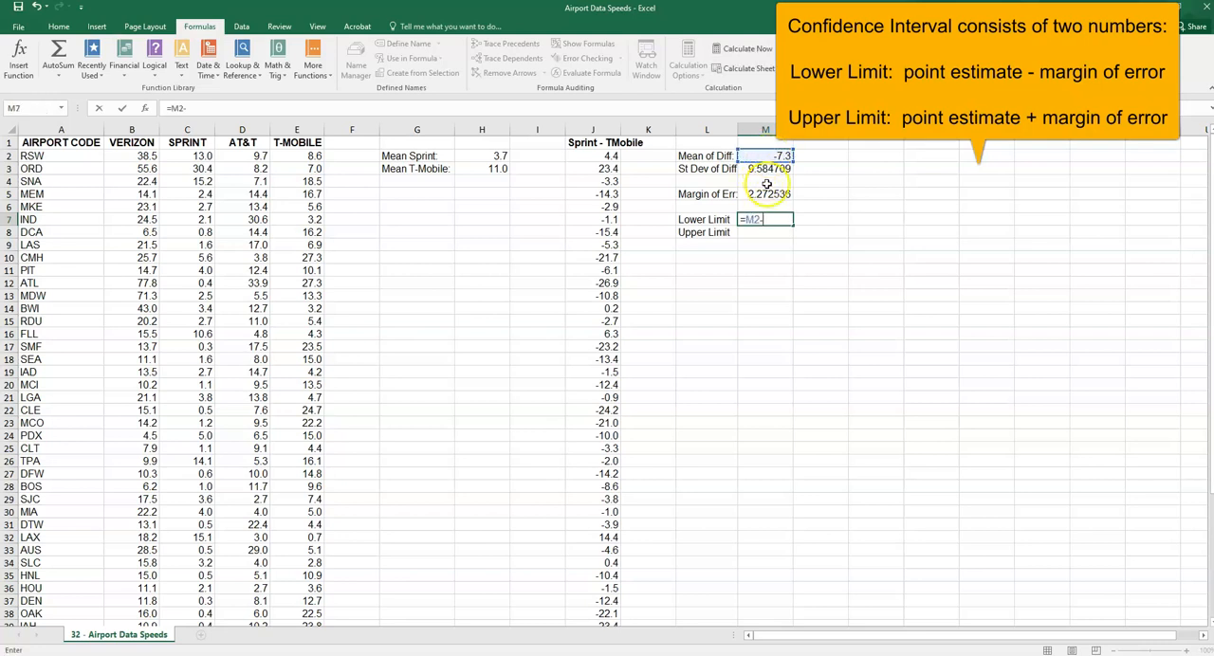
click(768, 193)
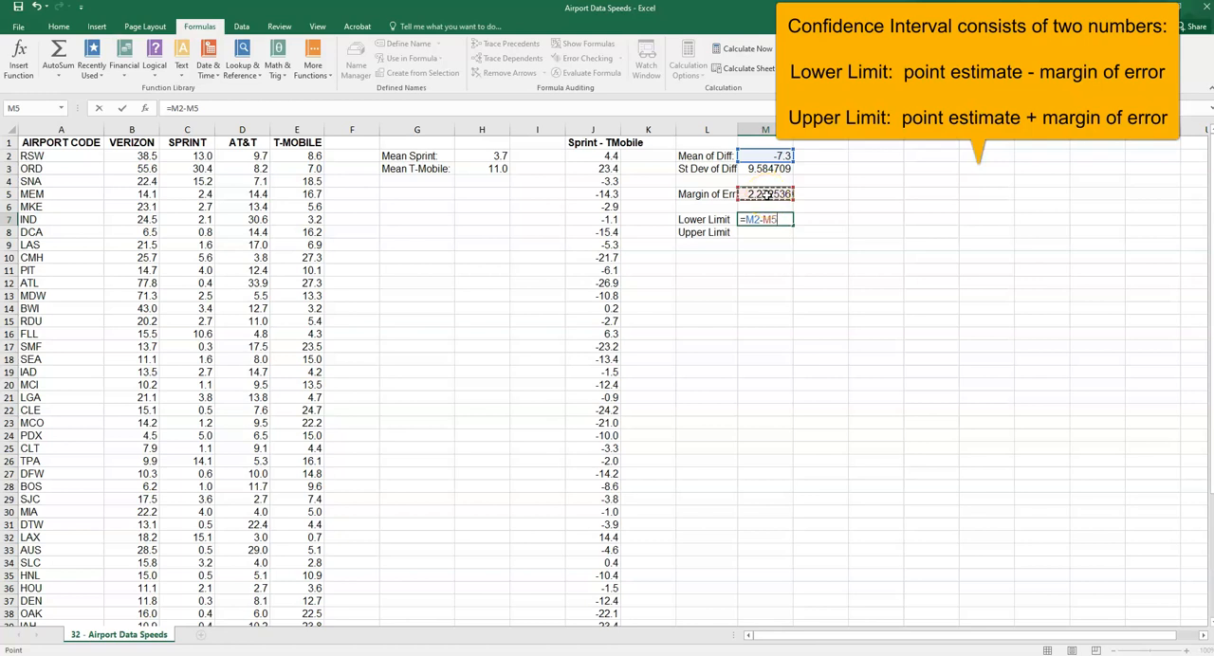
key(Return)
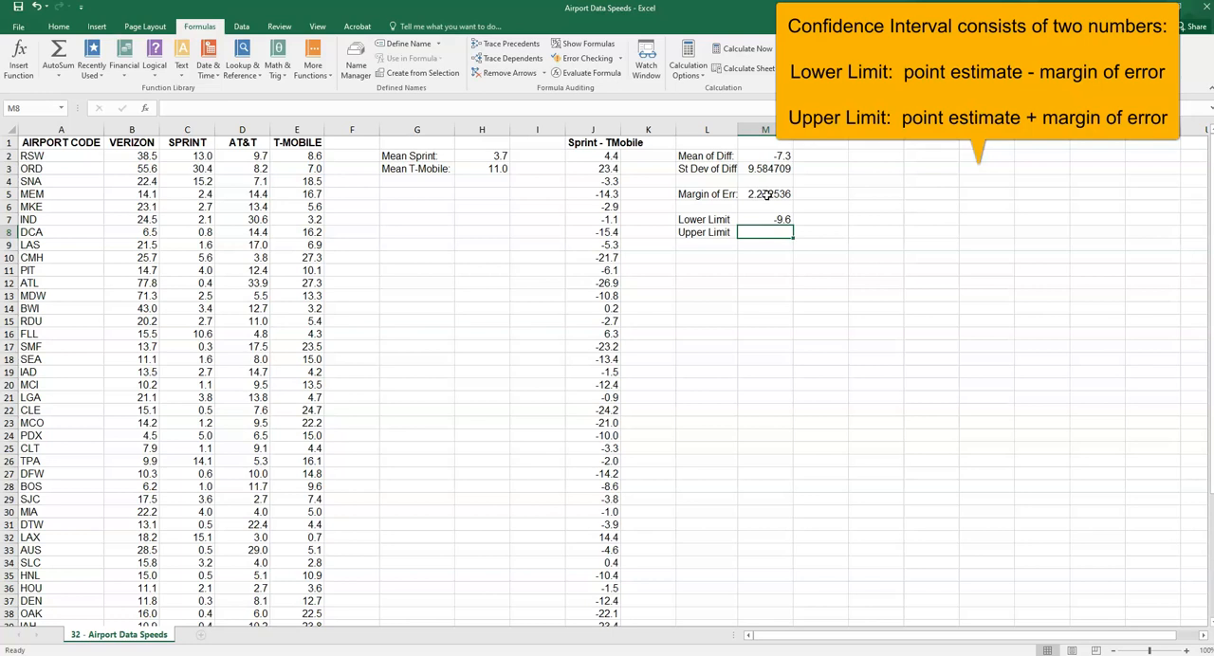
Calculate the confidence interval's upper limit in M8 with the formula =M2+M5, and select both limits
text(=)
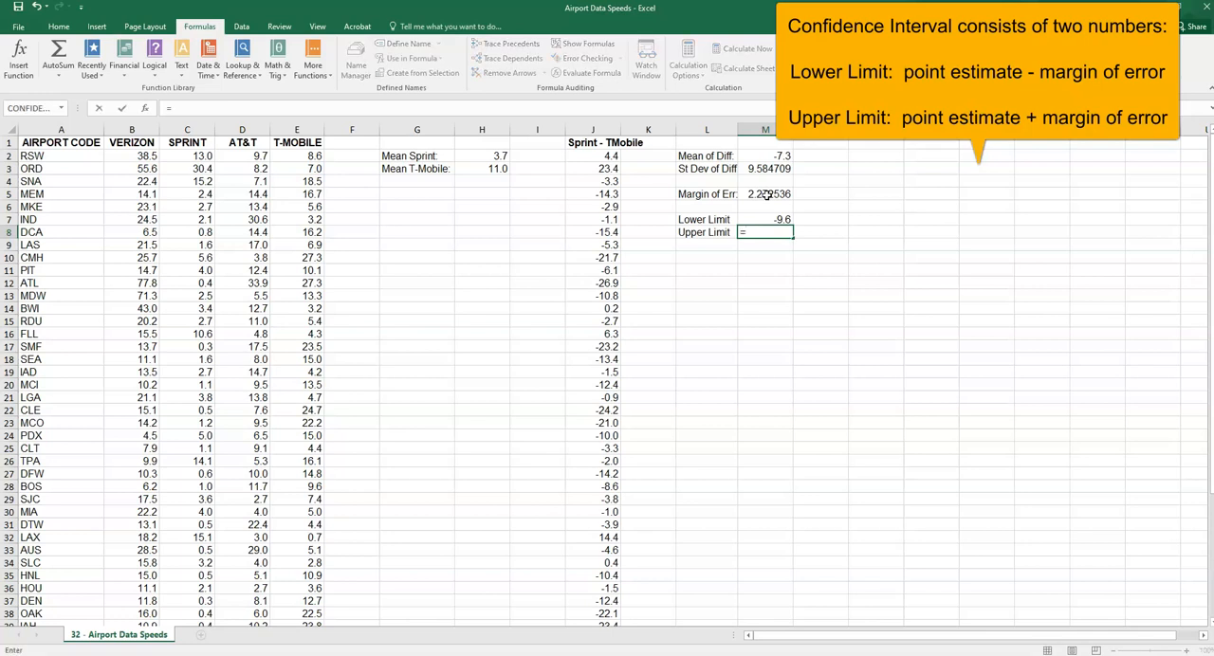
click(763, 155)
text(+)
click(769, 194)
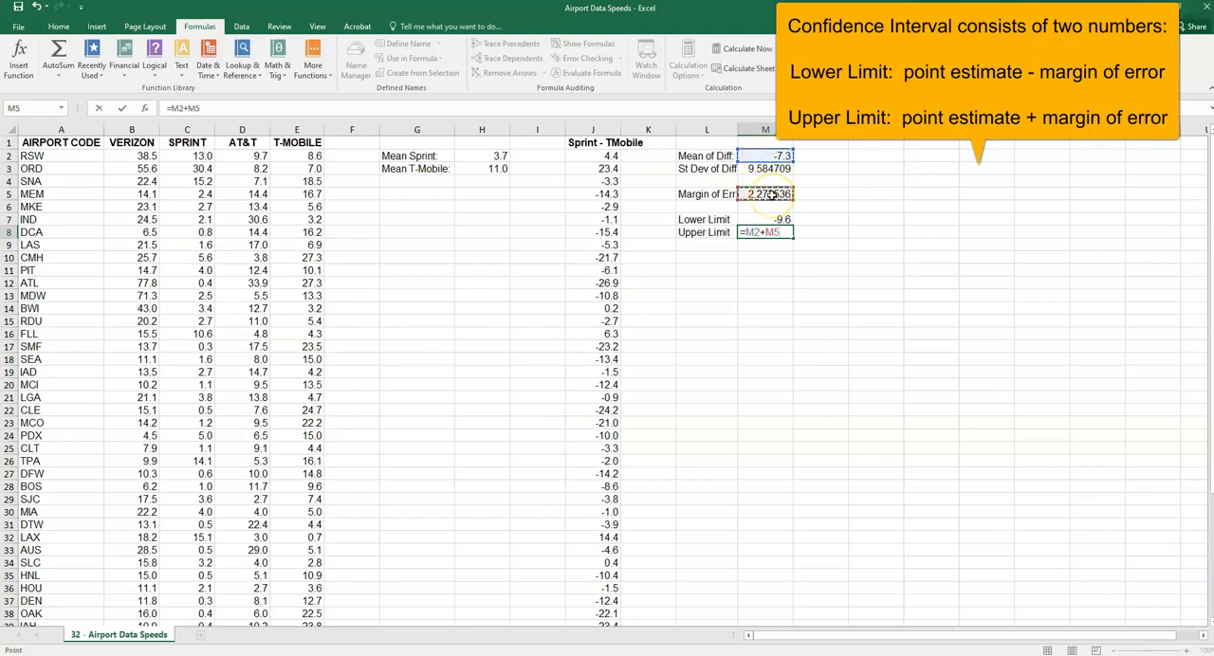
key(Return)
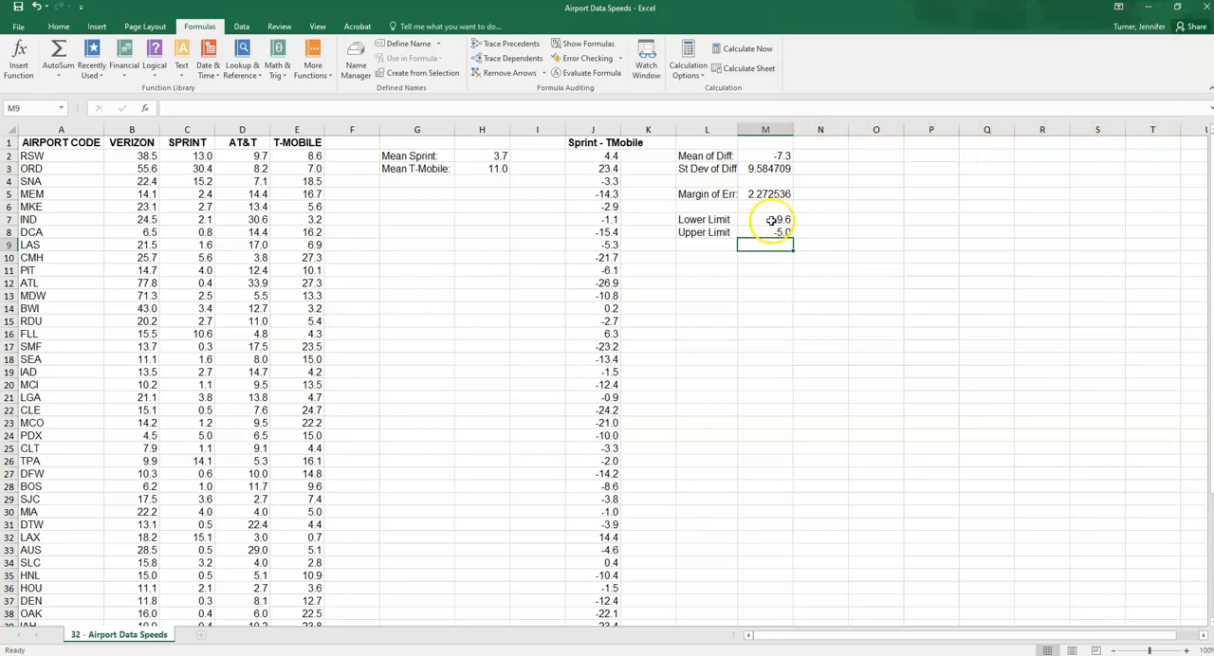
drag(784, 220, 785, 232)
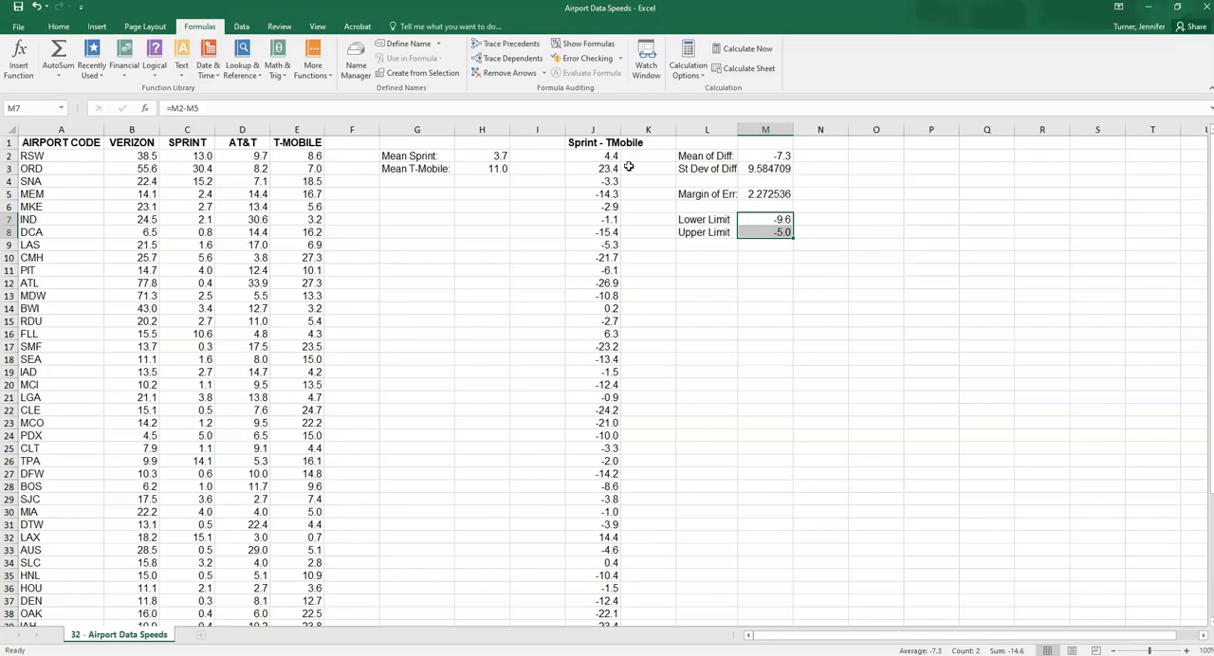
Check in the Excel add-in settings that Analysis ToolPak and Analysis ToolPak - VBA are enabled
click(723, 294)
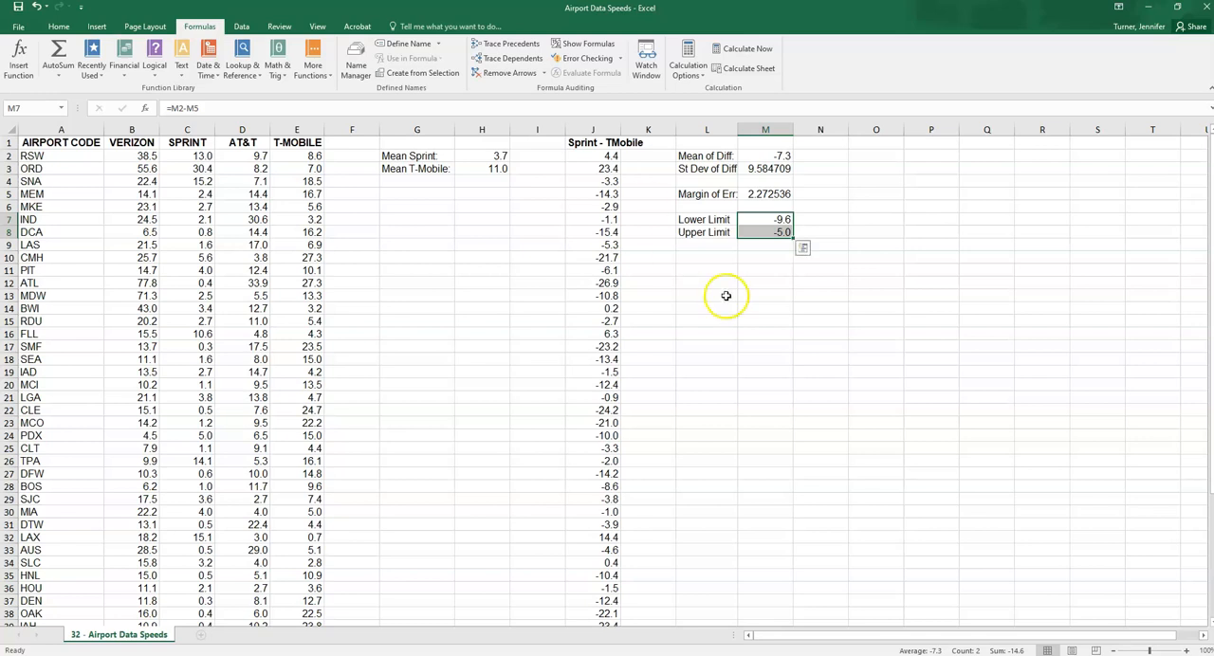
click(243, 27)
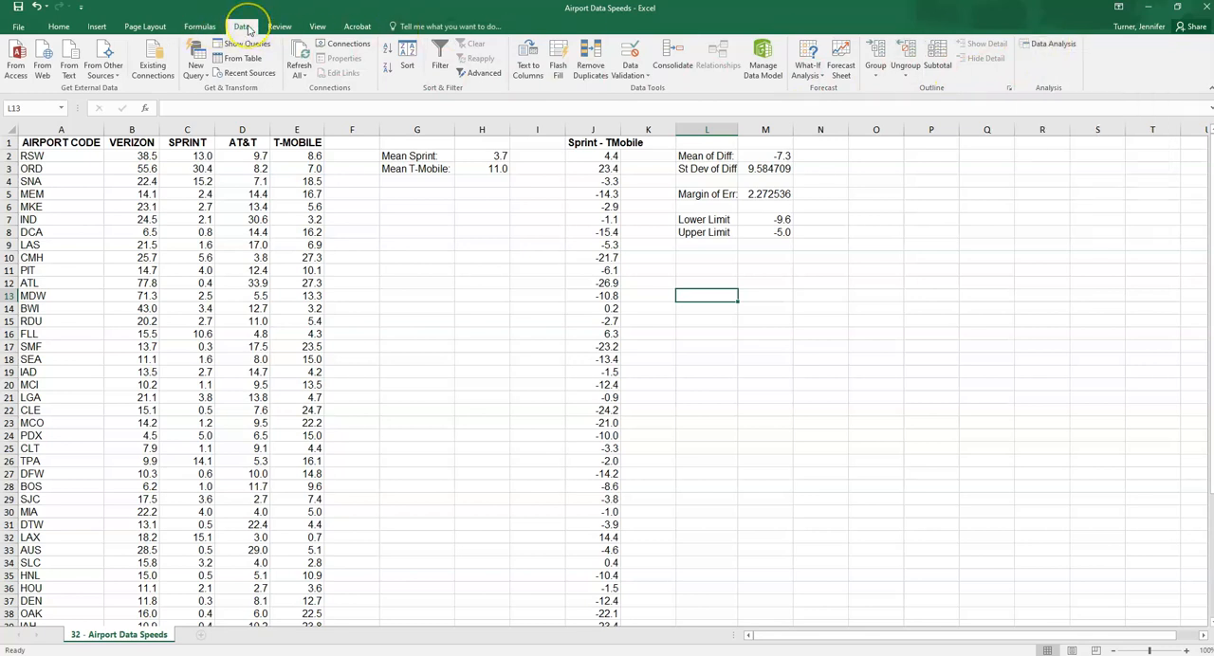
click(18, 27)
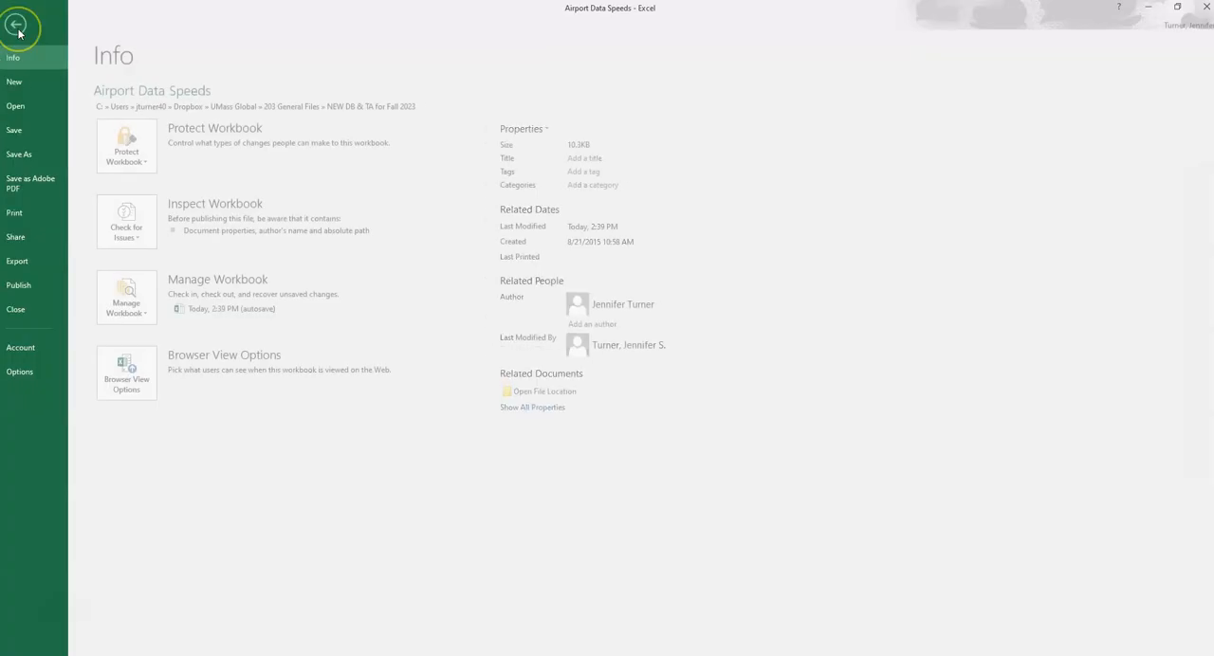
click(29, 372)
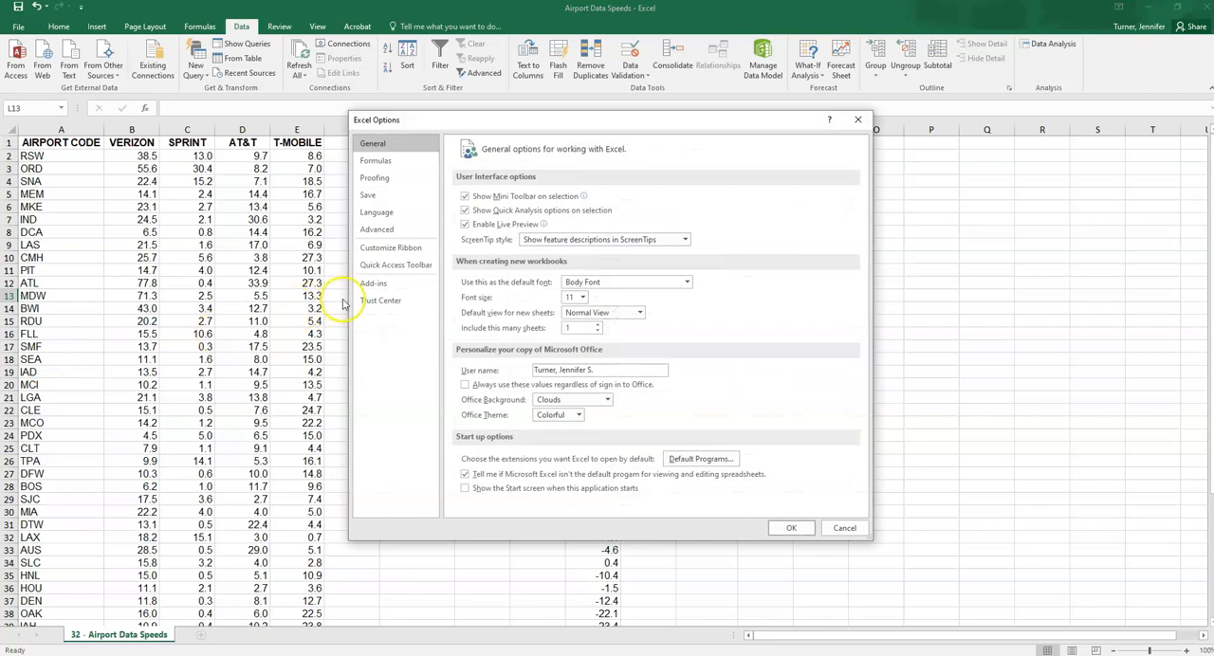
click(374, 285)
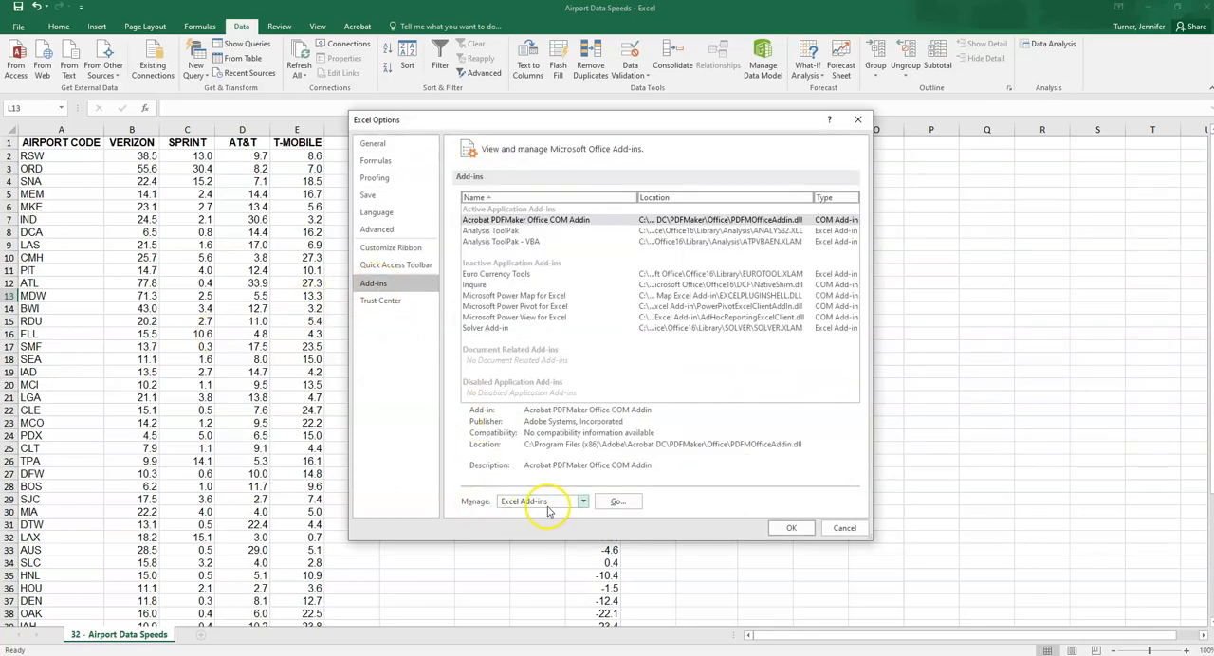
click(617, 502)
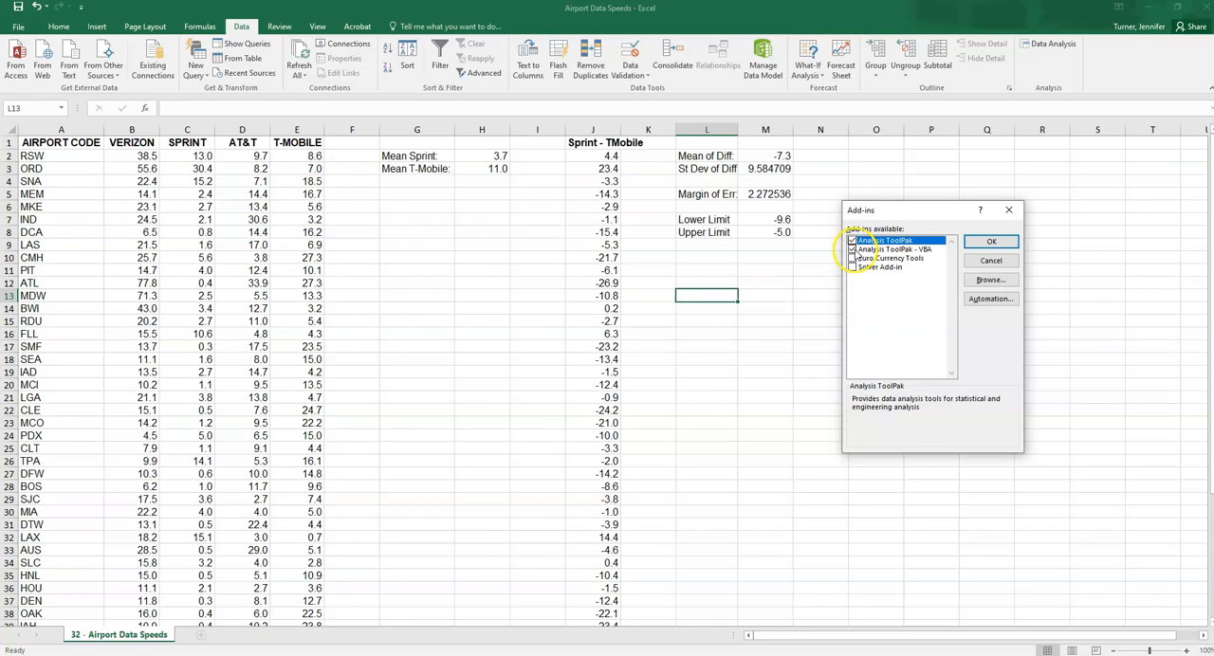
click(991, 242)
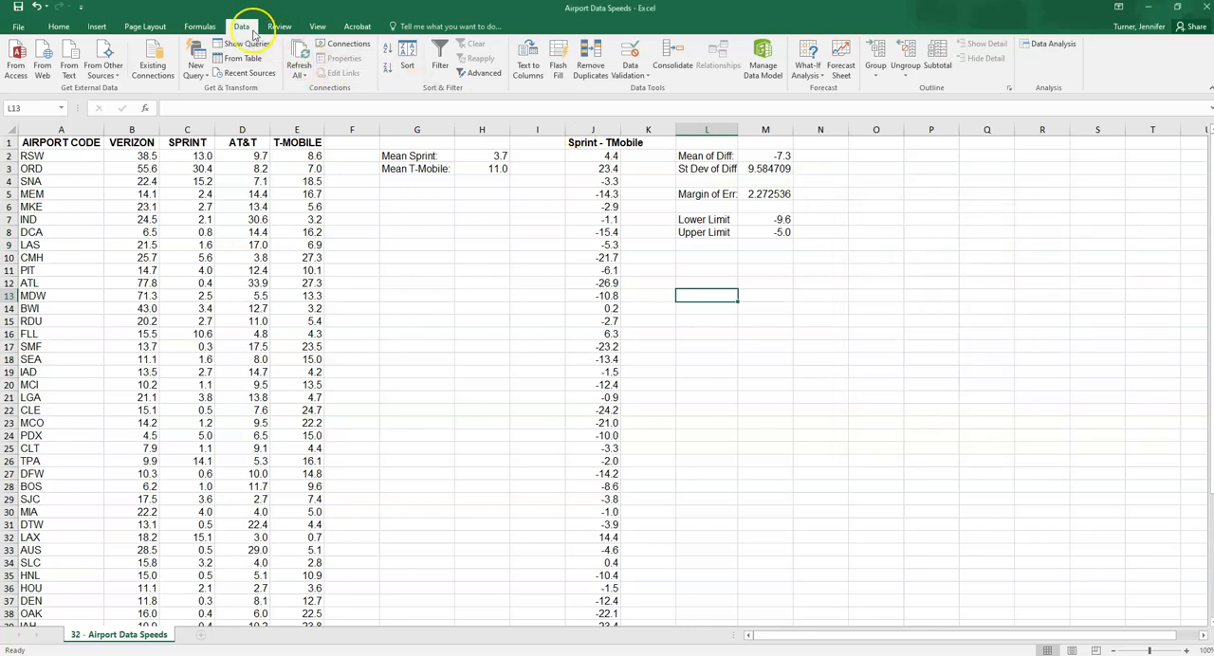
Start the t-Test: Paired Two Sample for Means with the Sprint data C1:C51 as the Variable 1 range
click(1053, 47)
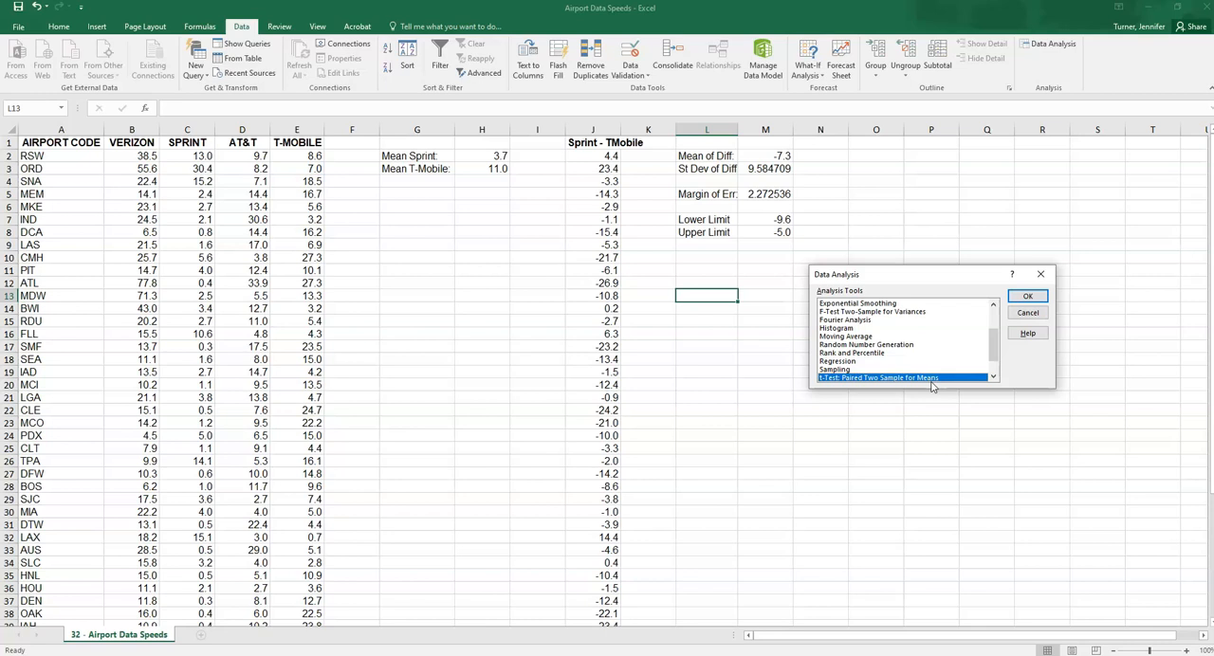
click(1028, 298)
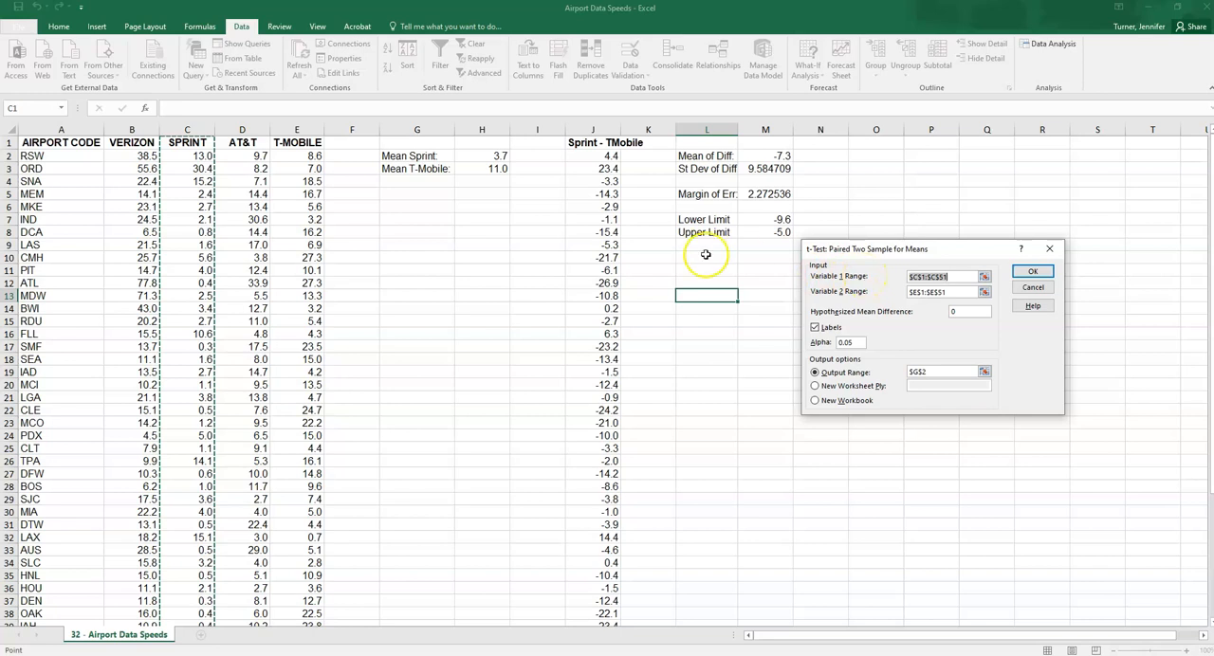
click(181, 145)
drag(181, 145, 187, 588)
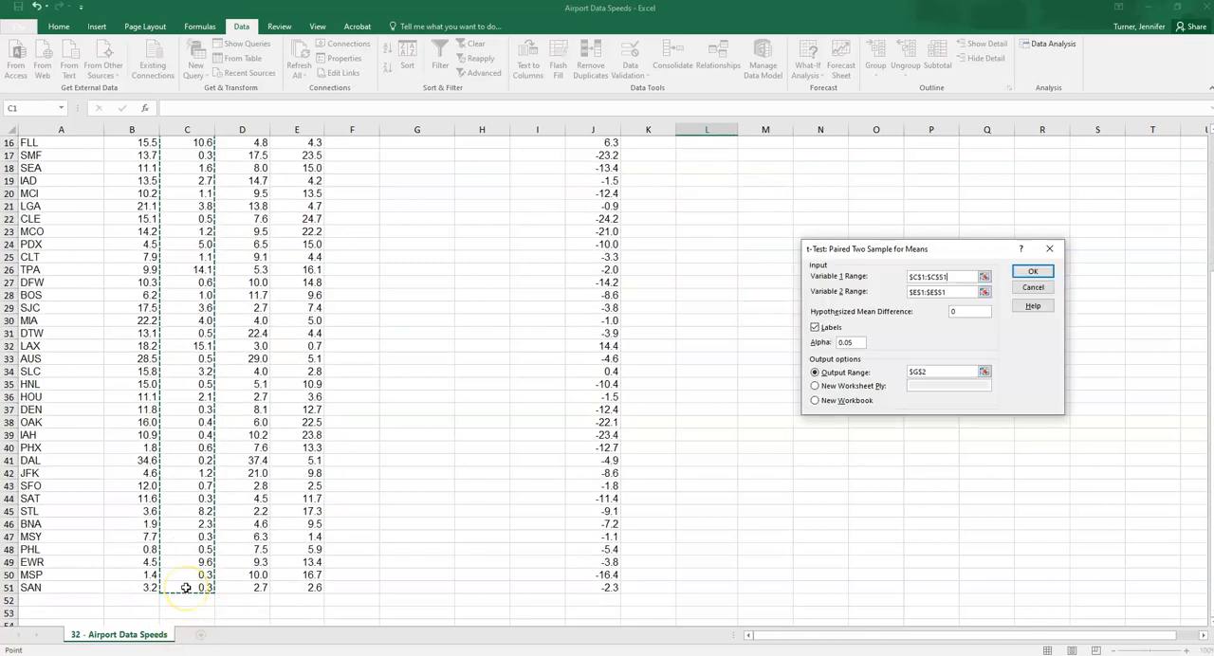
scroll(387, 455, up, 5)
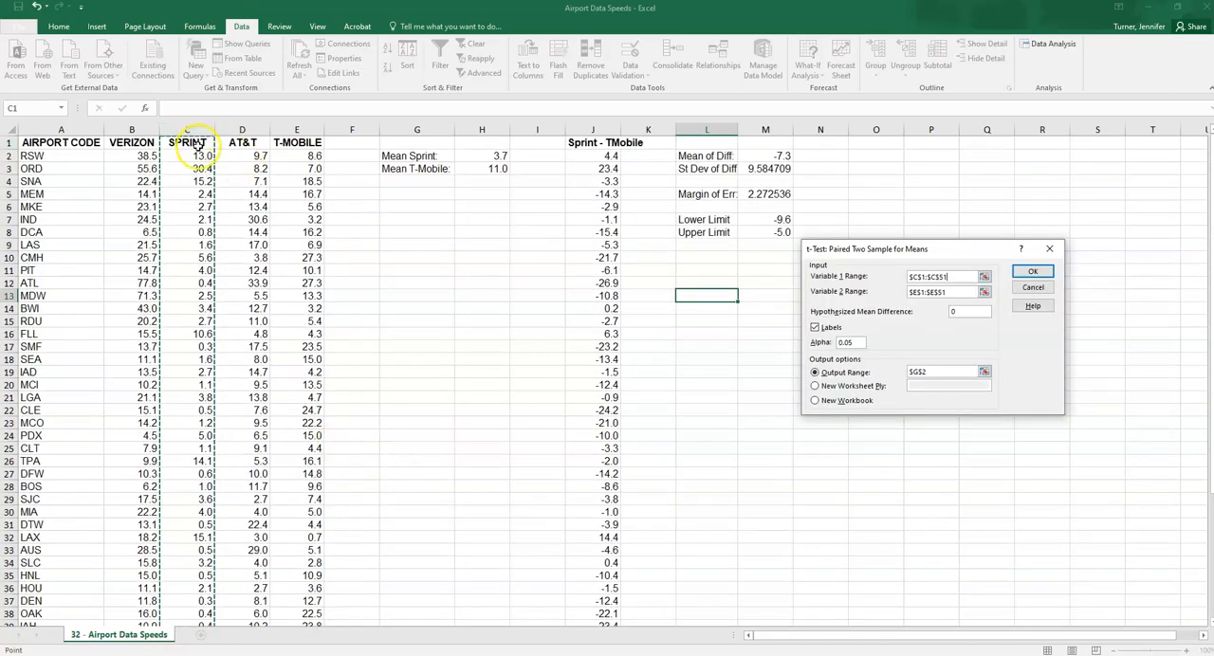
Set the Variable 2 range to the T-Mobile data E1:E51 and keep the Labels option enabled
drag(965, 292, 862, 295)
key(Delete)
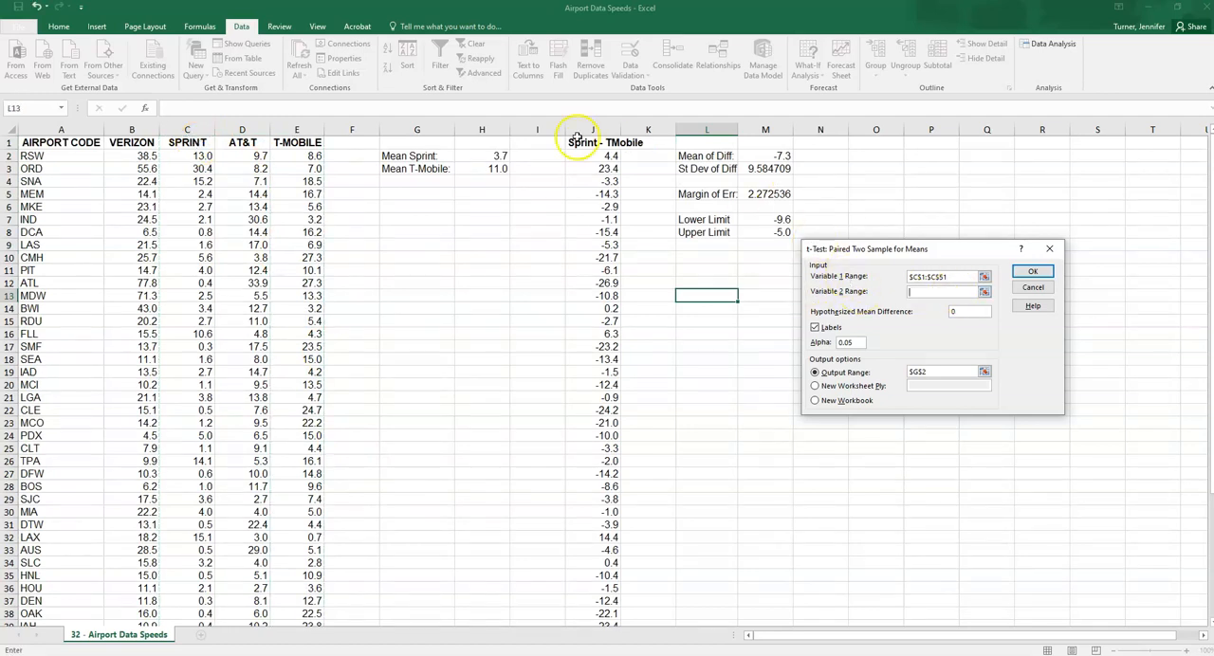
drag(297, 142, 300, 603)
click(815, 329)
click(815, 329)
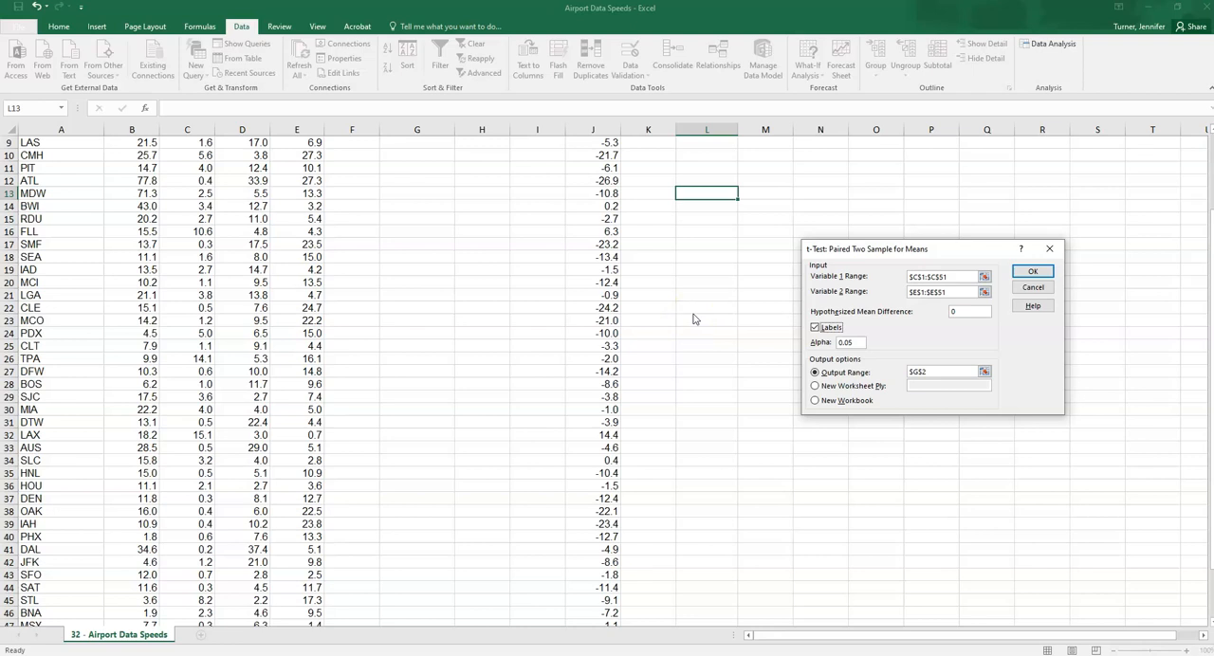
Set the paired t-test's alpha to .05
click(858, 343)
drag(858, 343, 828, 342)
text(.05)
Replace the t-test's output range with cell L13 on the current worksheet
drag(943, 372, 899, 374)
key(BackSpace)
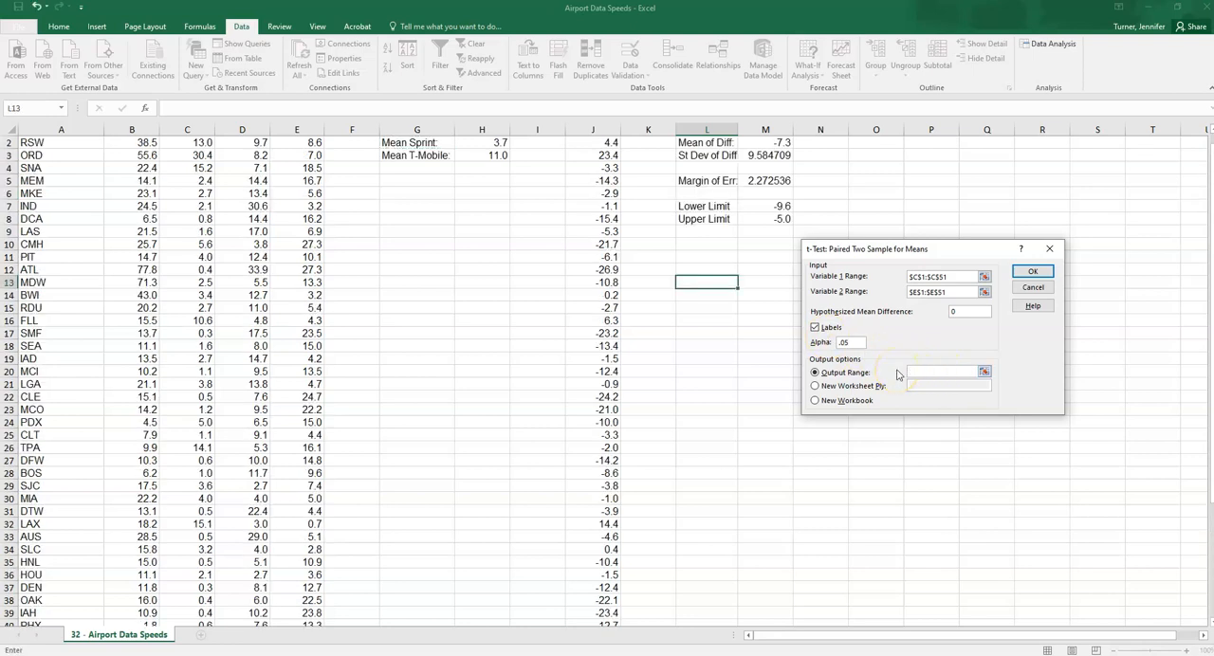
click(815, 386)
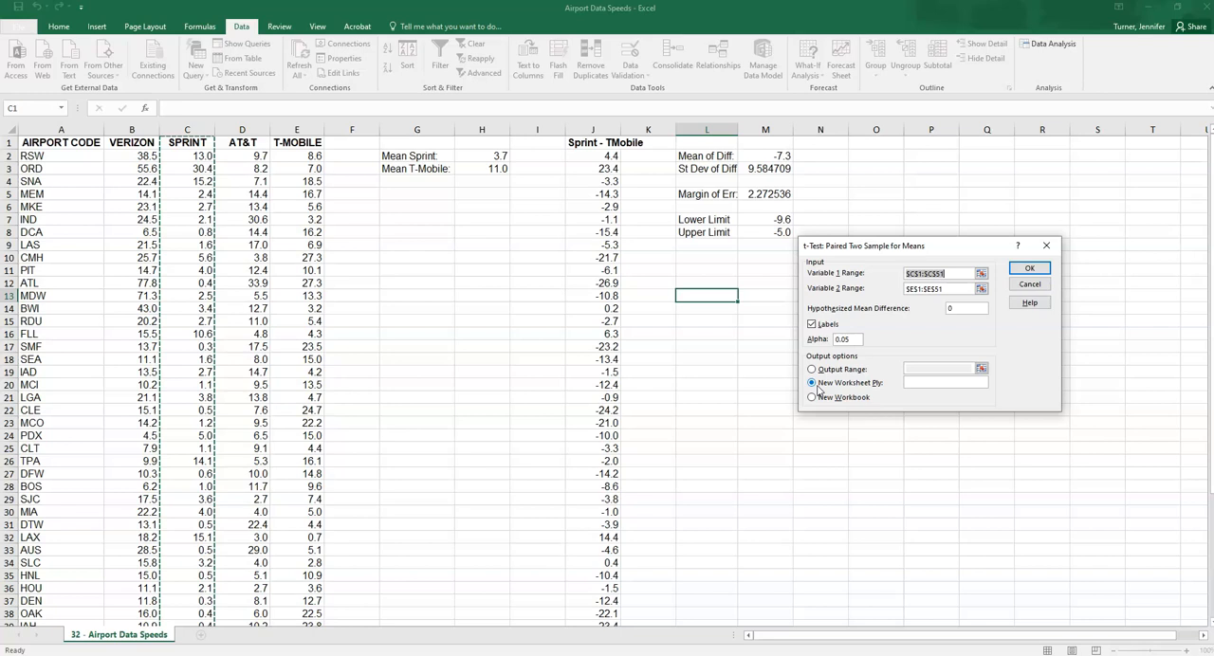
click(812, 369)
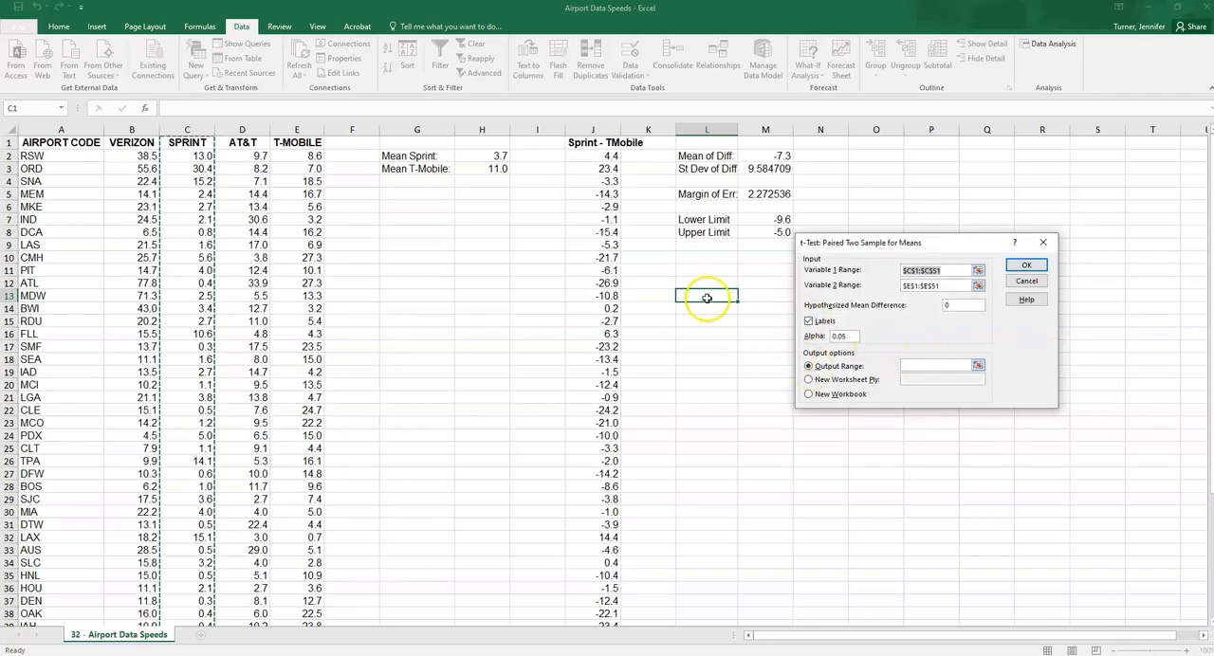
click(941, 365)
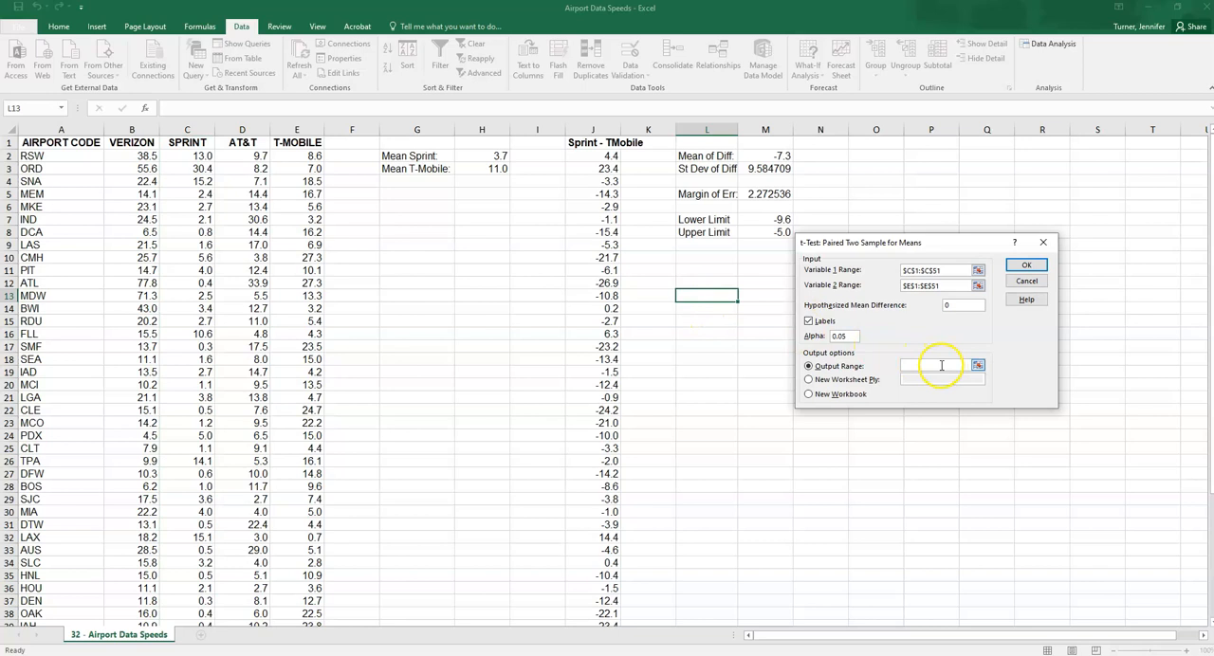
click(693, 295)
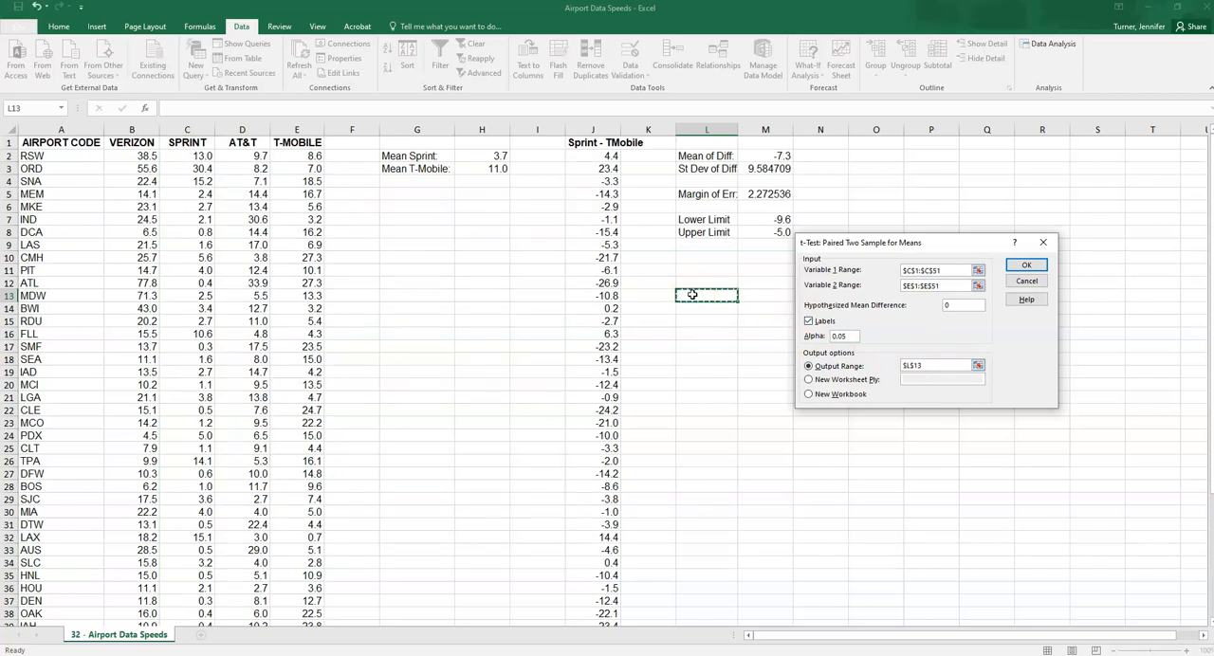
Set the hypothesized mean difference to 0 and run the paired t-test
drag(962, 308, 918, 308)
text(0)
click(939, 305)
click(1026, 265)
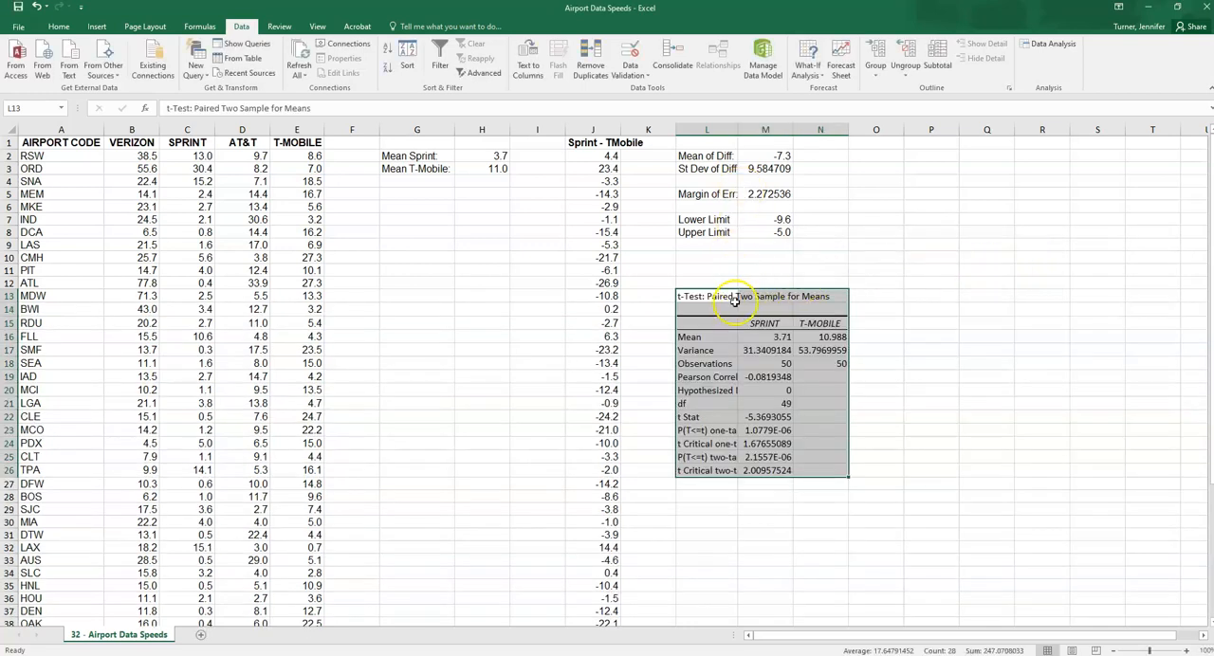
Widen column L to fit the t-test row labels, and review the Mean and Observations rows
drag(737, 130, 769, 135)
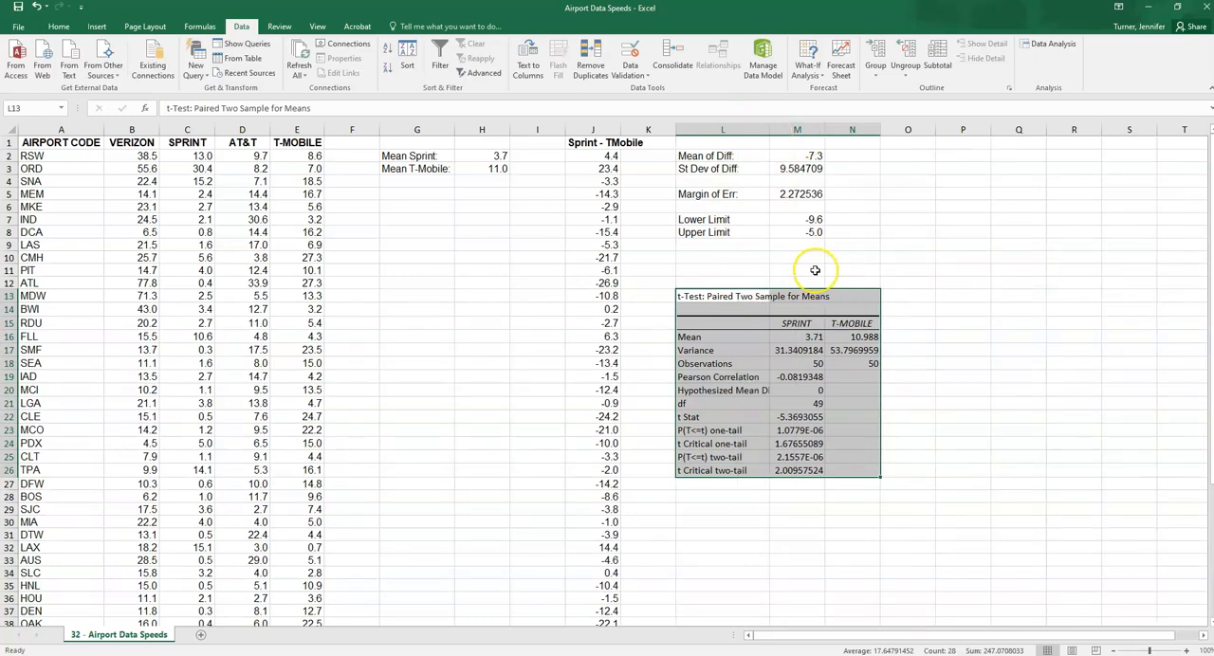
click(816, 338)
drag(716, 338, 849, 337)
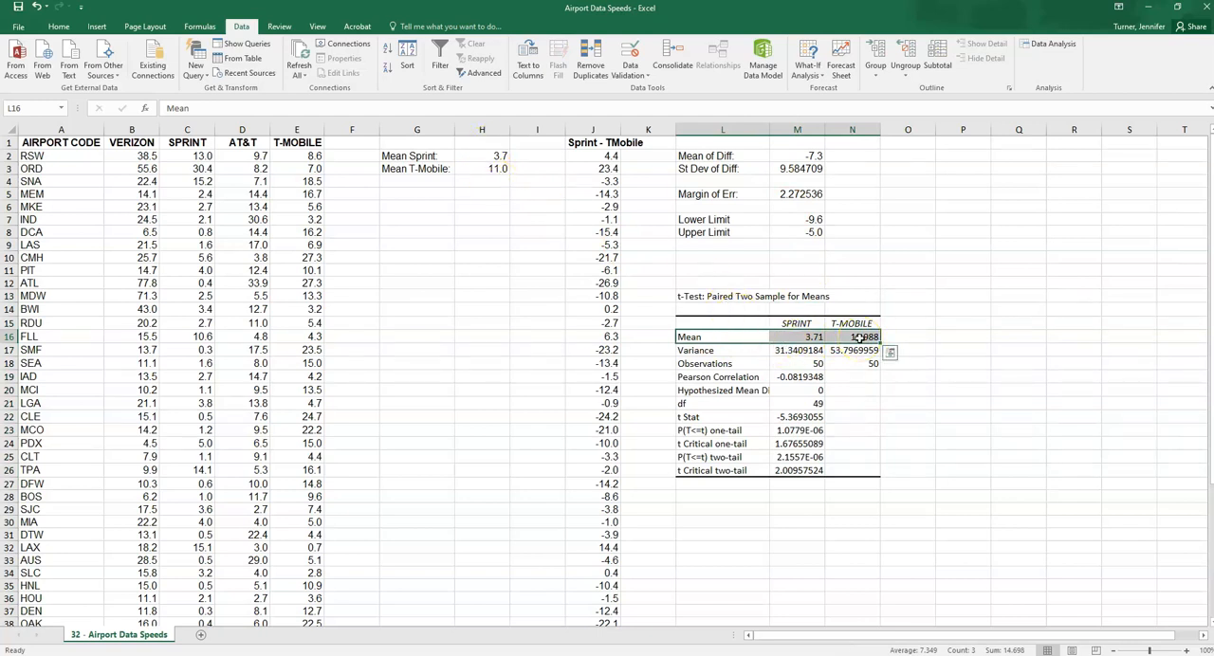
drag(806, 363, 858, 363)
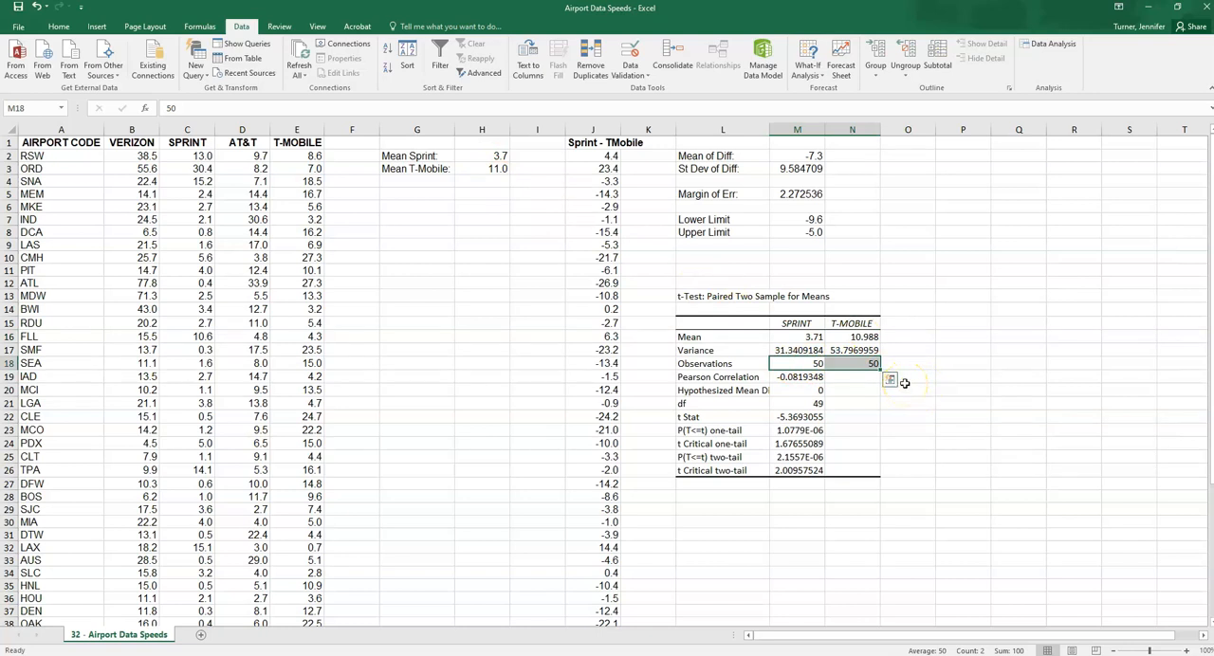
Highlight the one-tail p-value in M23 with a yellow fill
click(801, 430)
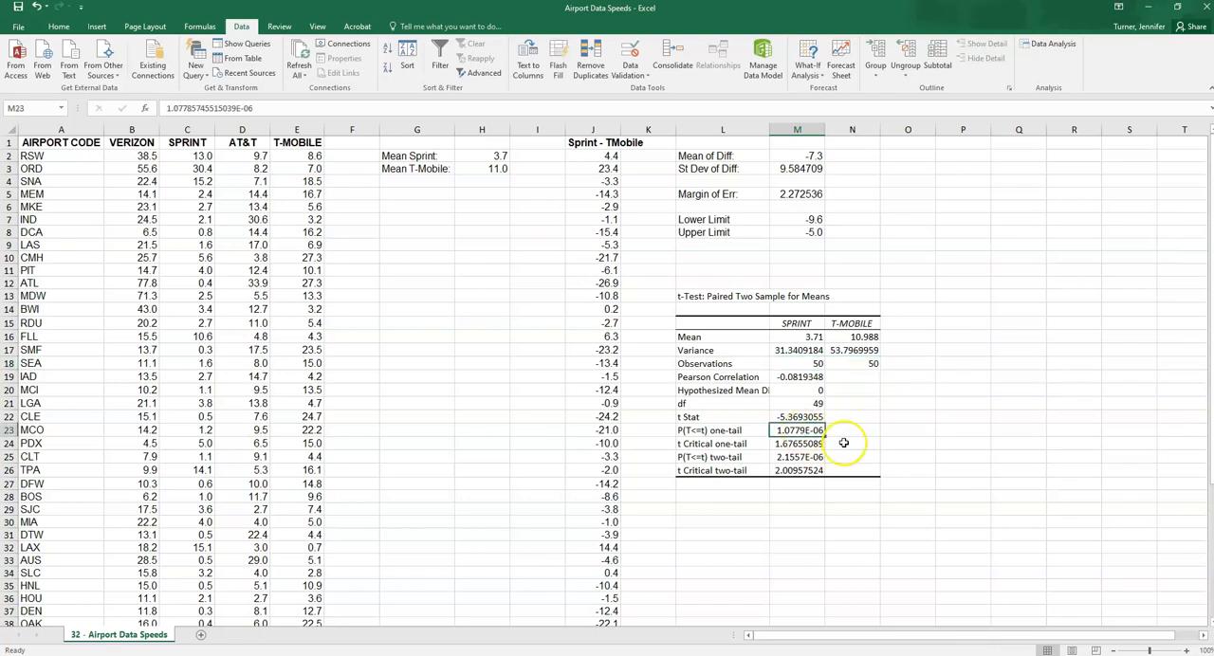
click(58, 29)
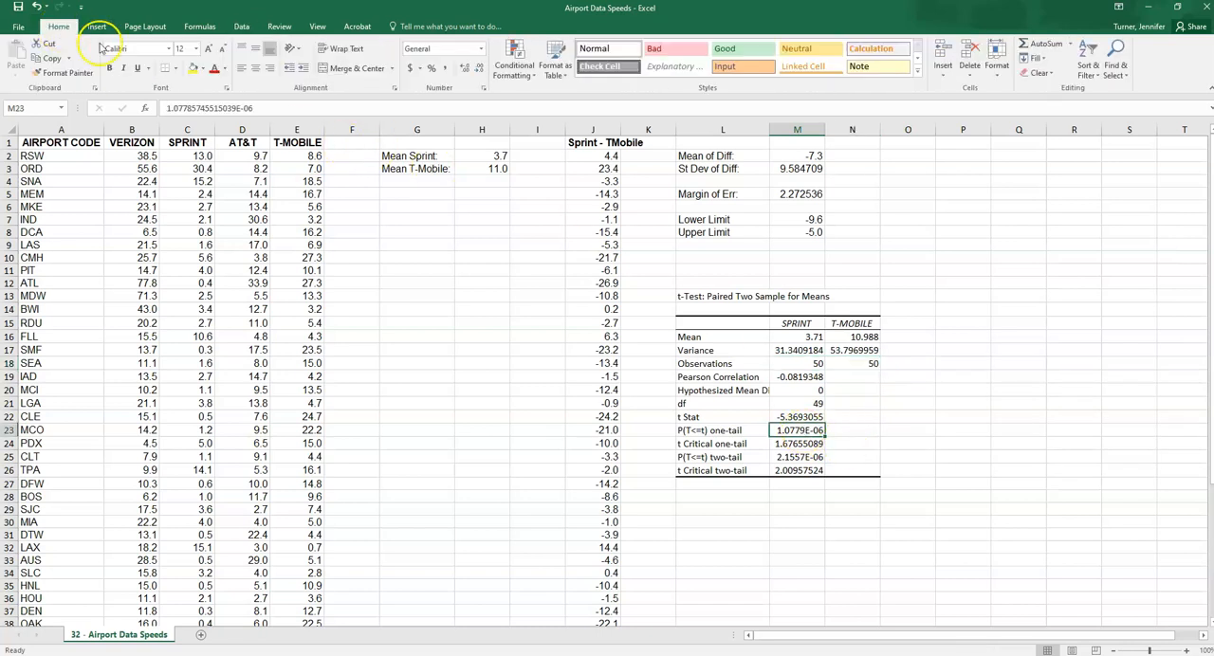
click(192, 70)
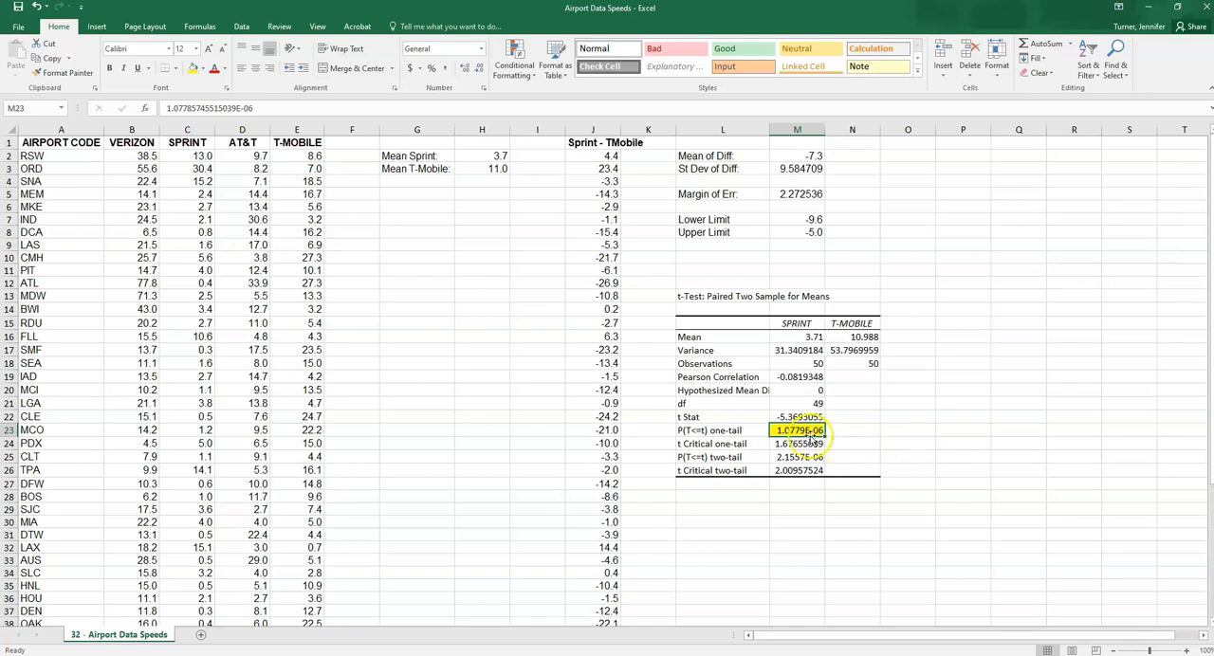
Format the one-tail p-value in M23 as a Number with 6 decimal places
click(483, 90)
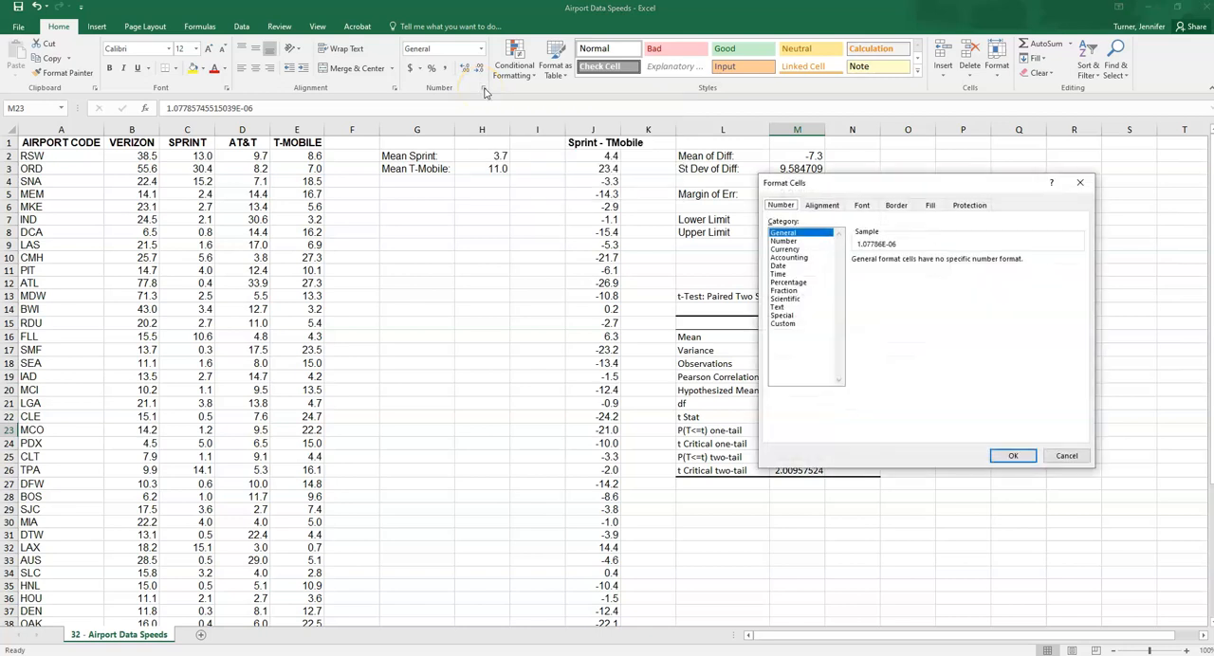
click(788, 241)
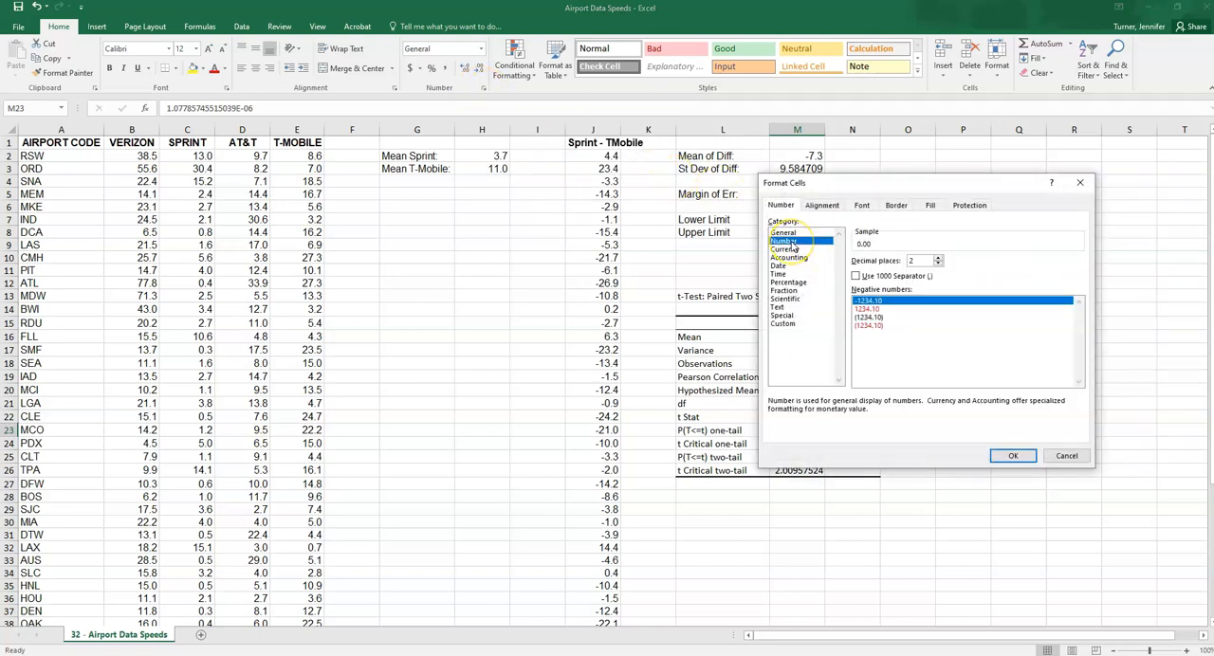
click(938, 257)
click(938, 258)
click(938, 258)
click(938, 258)
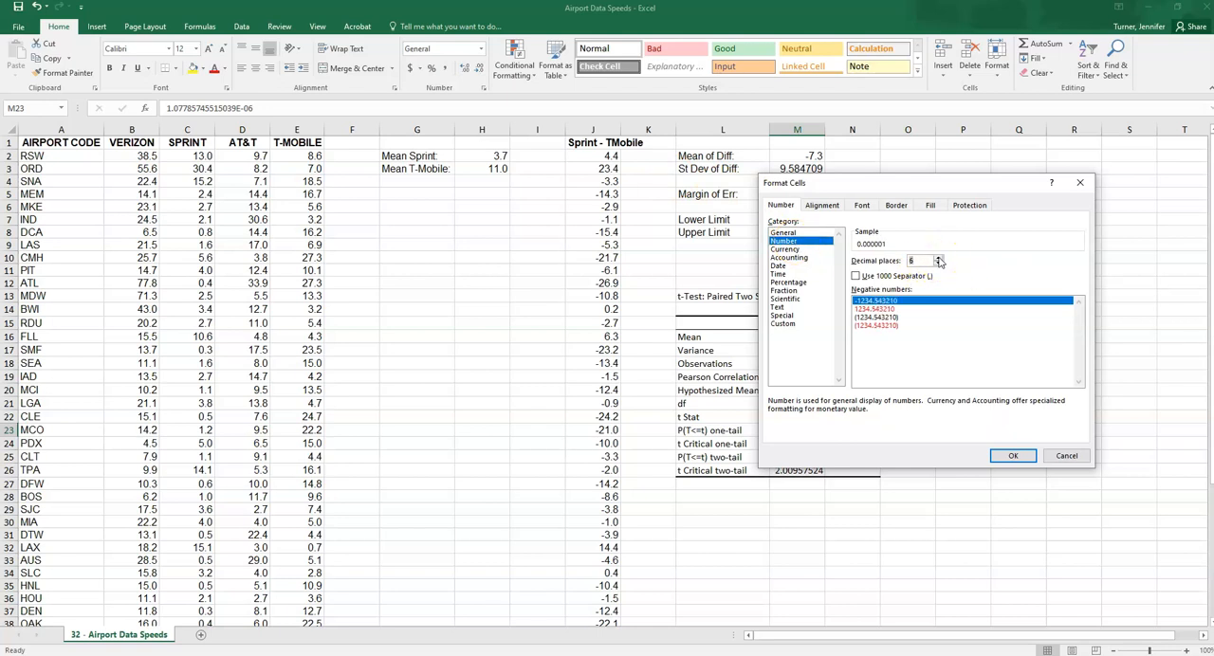
click(1013, 457)
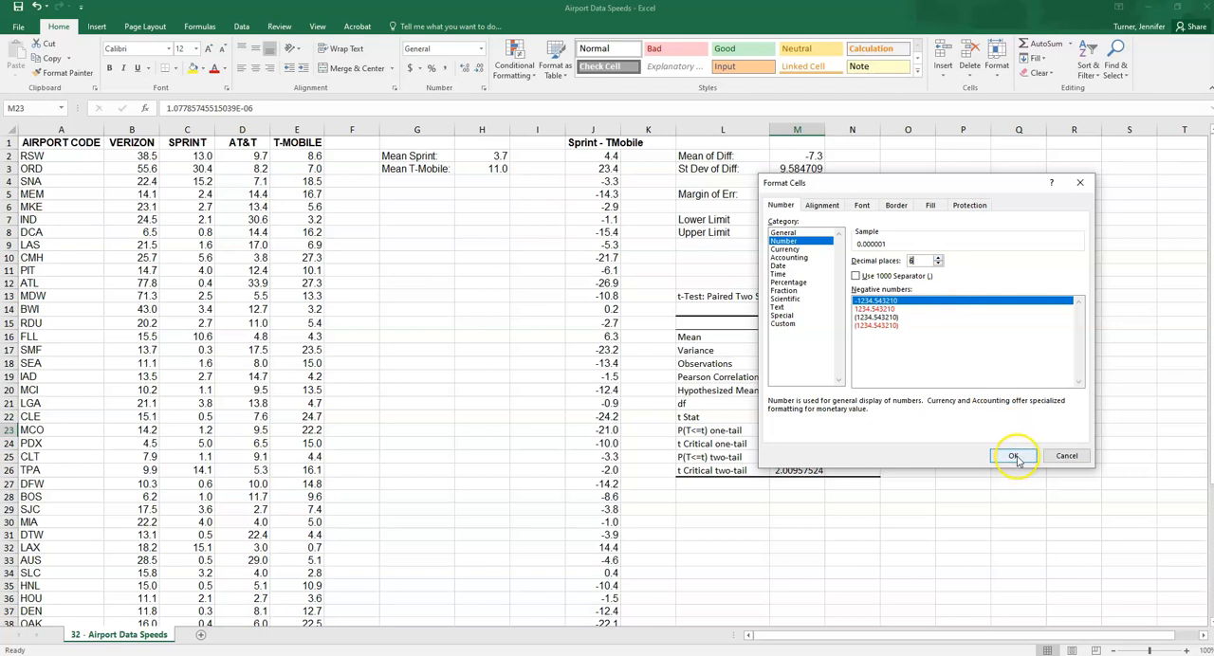